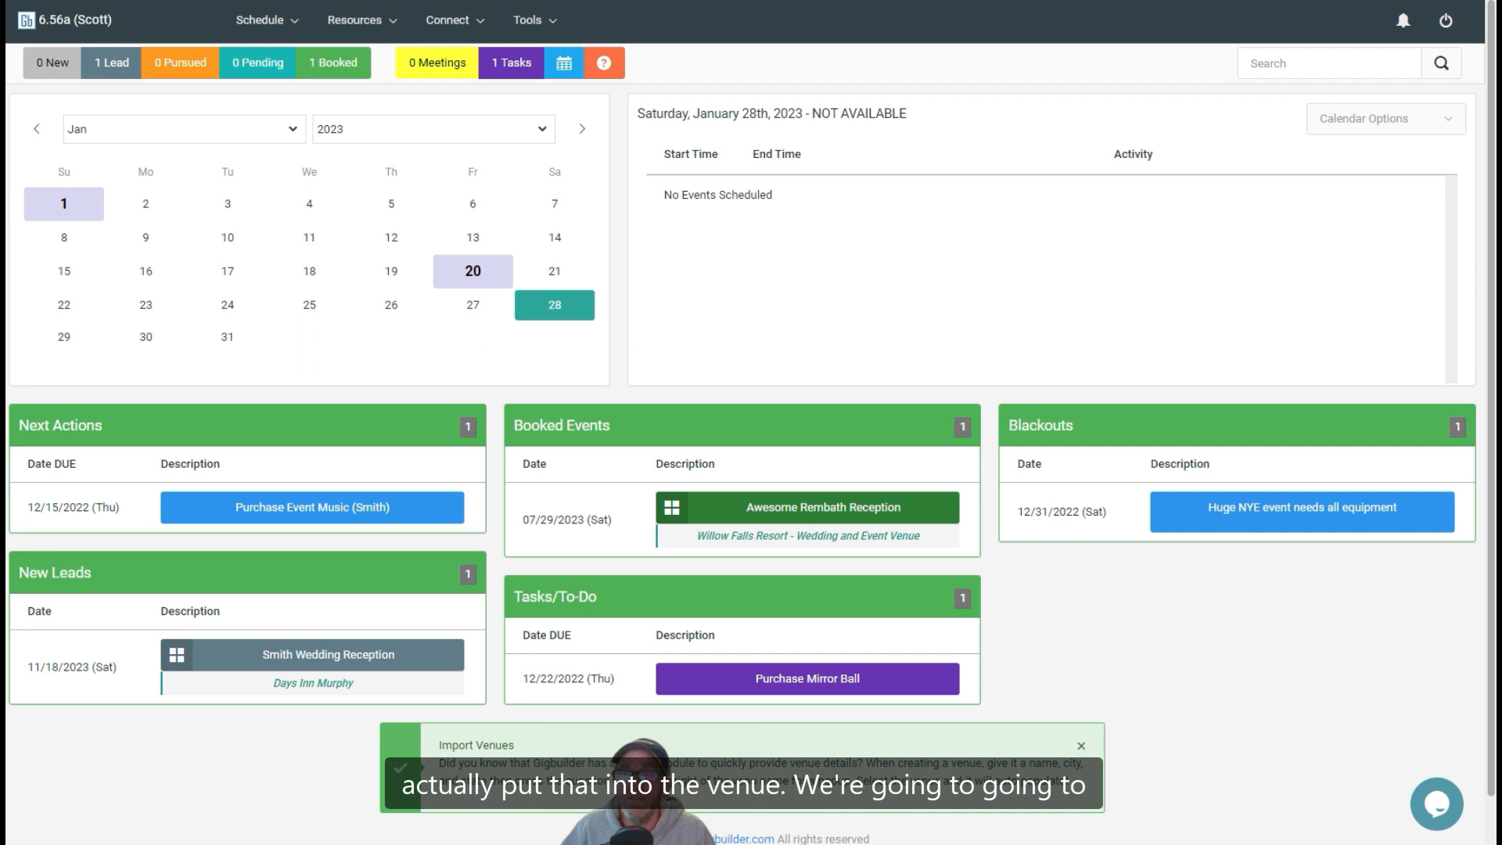
# Set the Instant Estimator's cost per mile to 62.5 IRS in the web tools setup and save the configuration
pyautogui.click(531, 23)
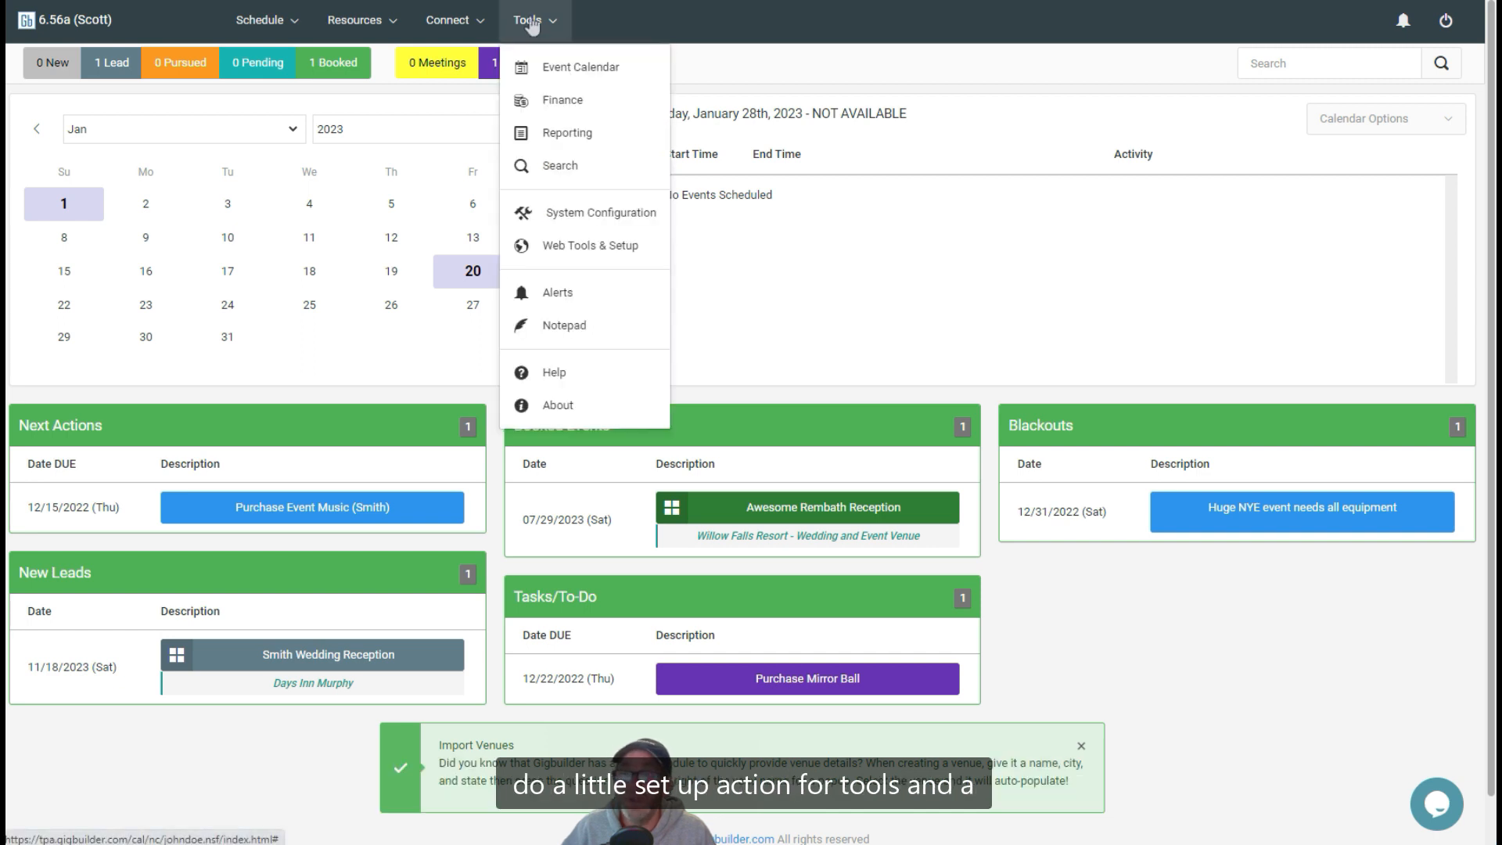
pyautogui.click(572, 247)
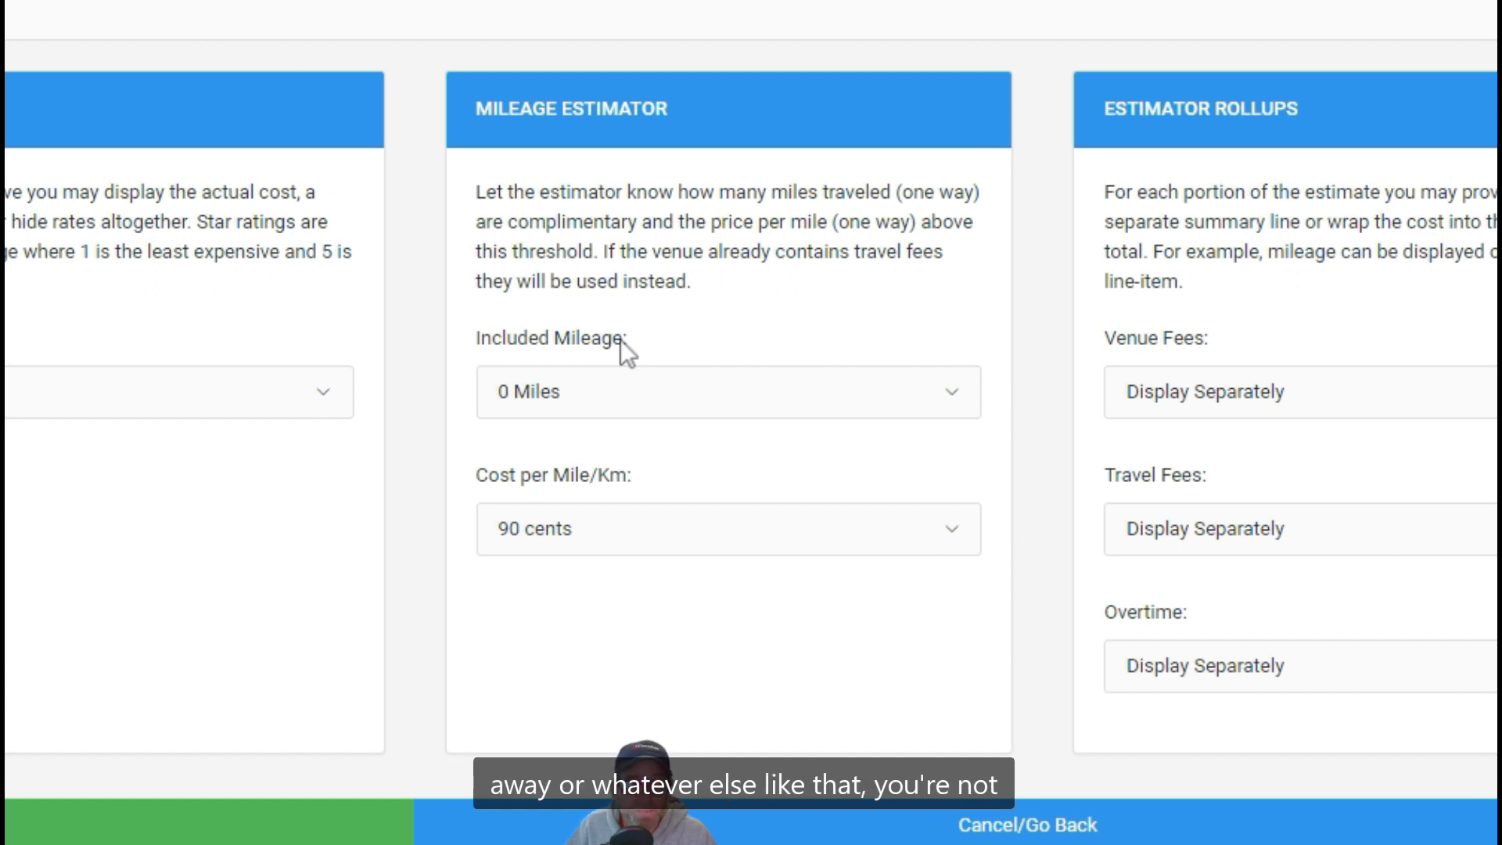
pyautogui.click(618, 408)
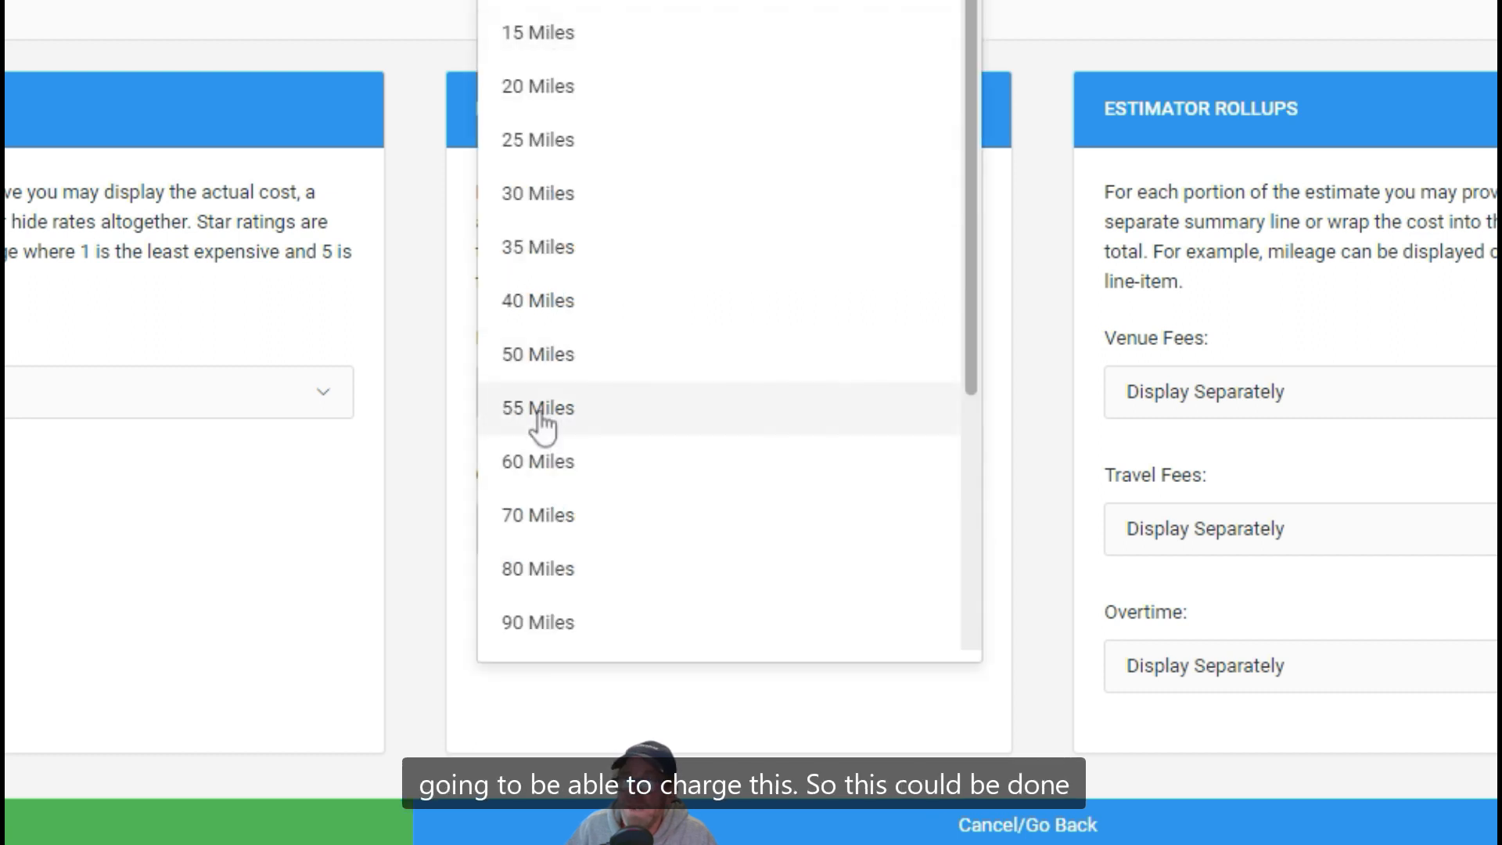
pyautogui.click(435, 307)
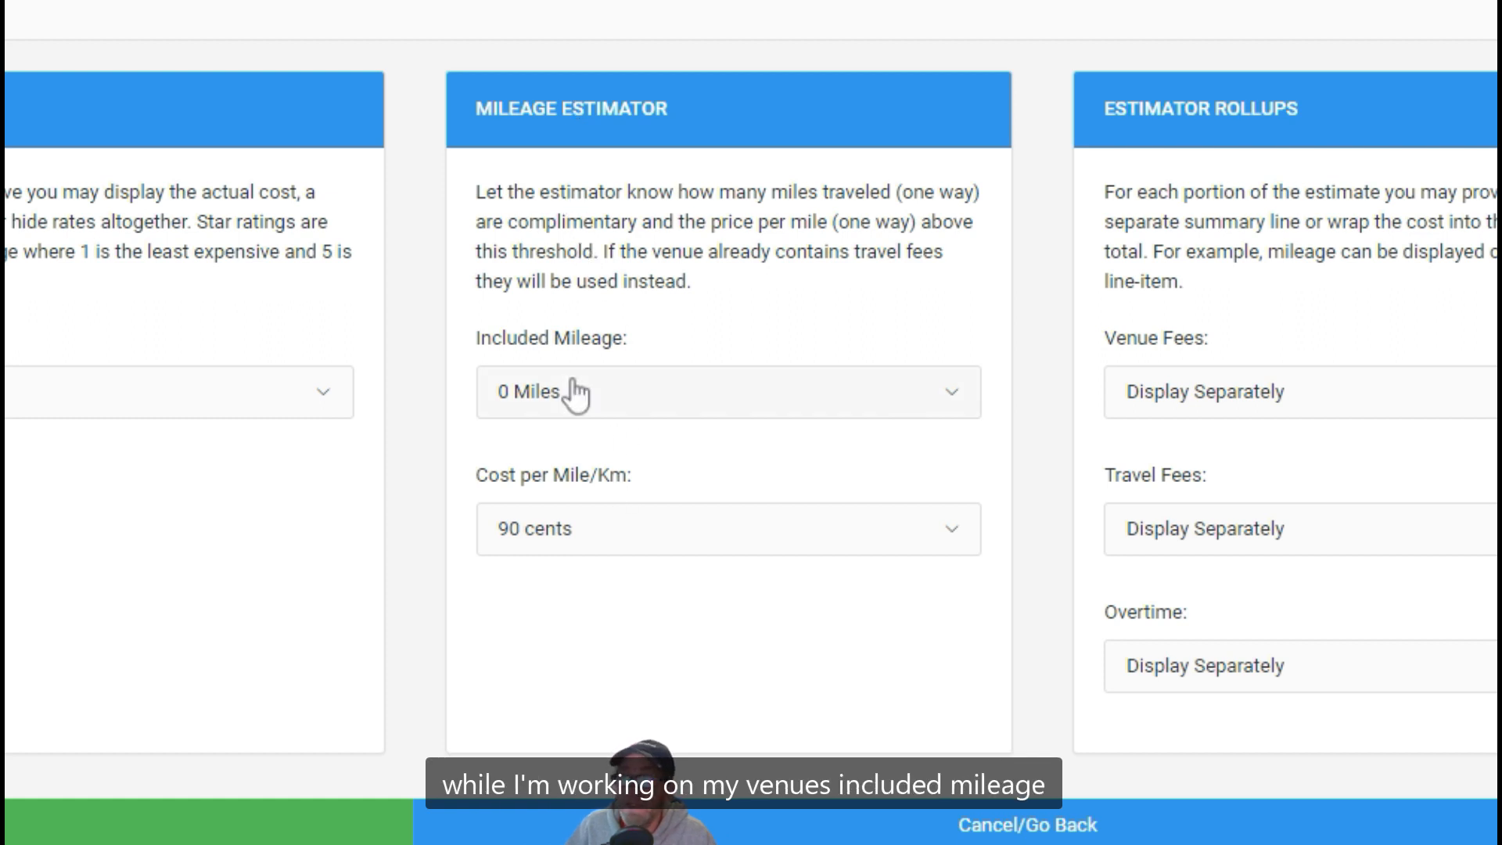
pyautogui.click(588, 542)
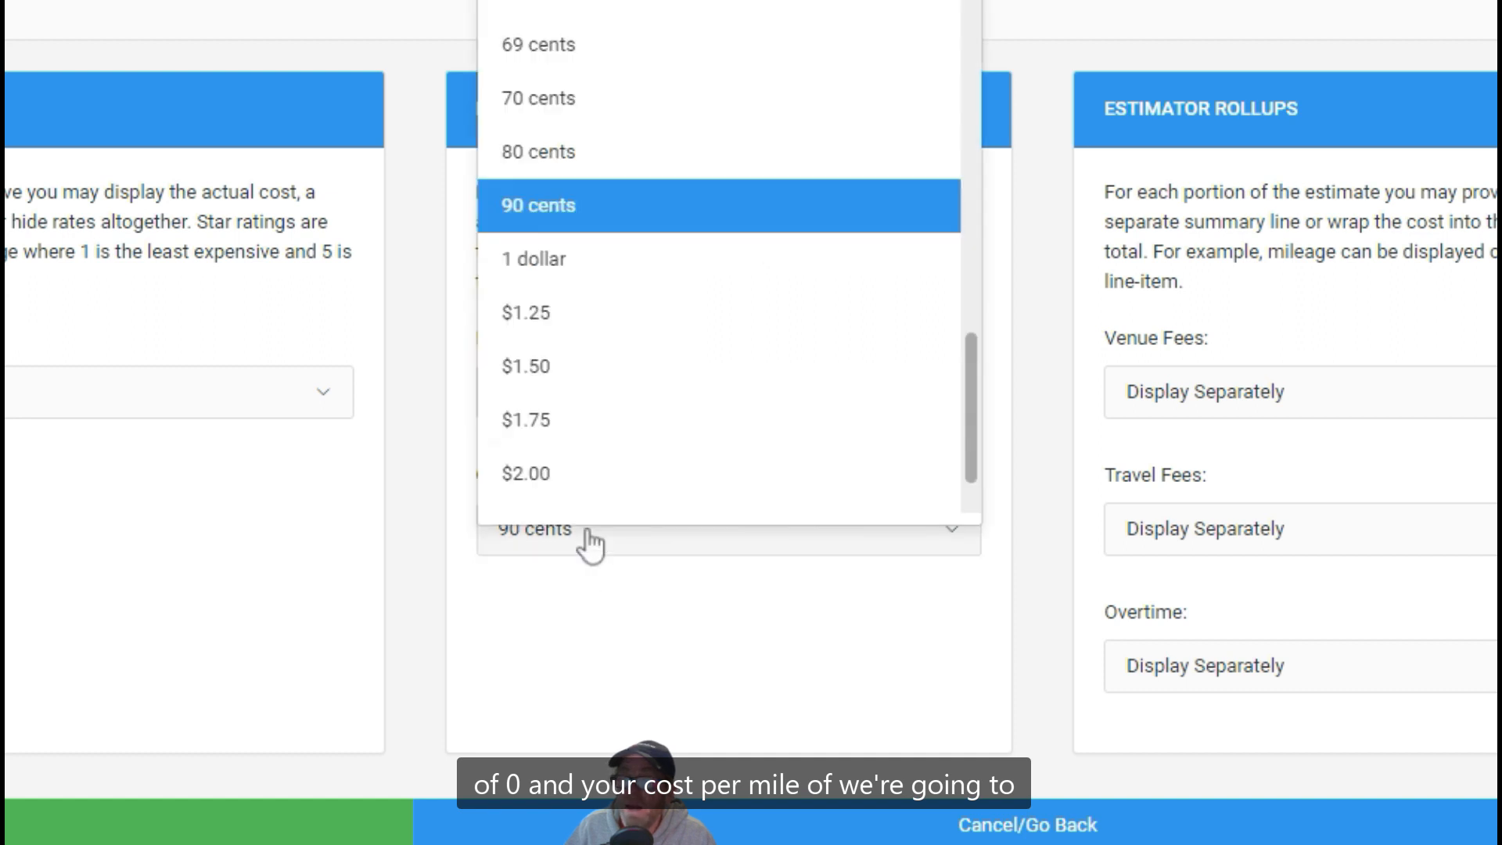
pyautogui.scroll(6, 603, 88)
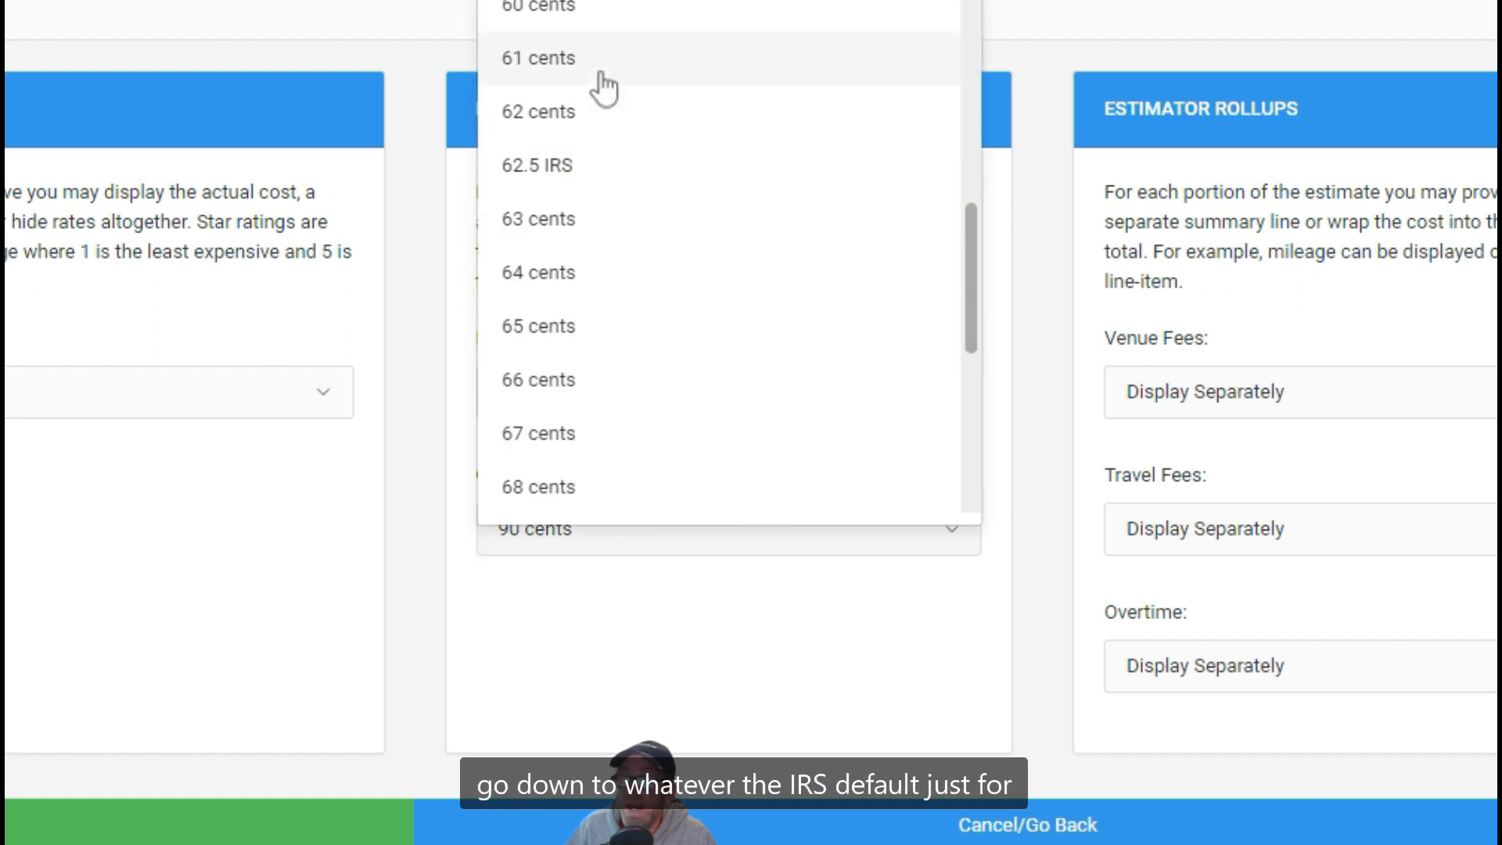
pyautogui.click(569, 182)
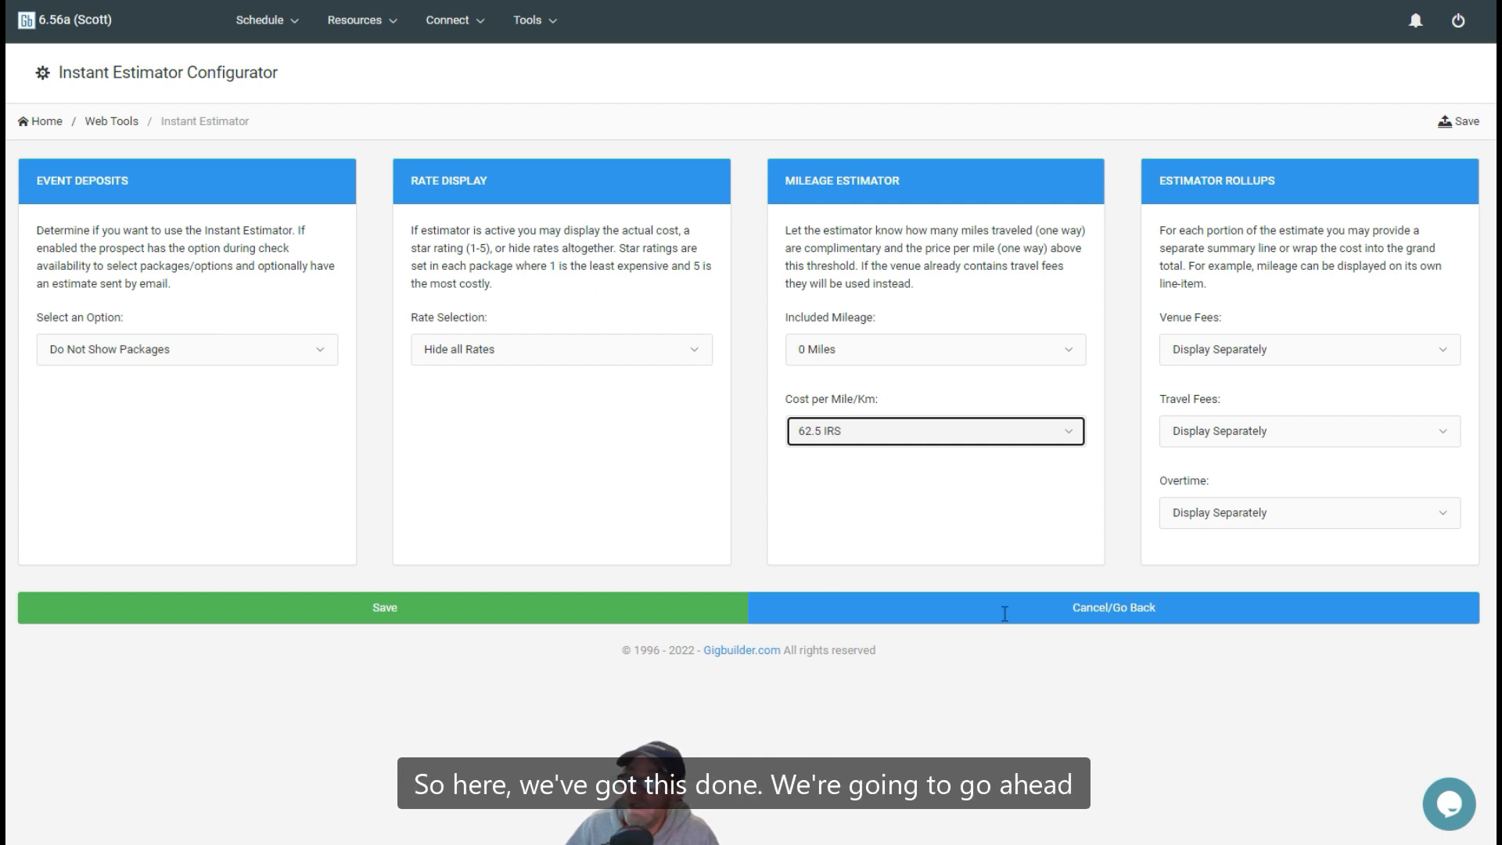
pyautogui.click(384, 609)
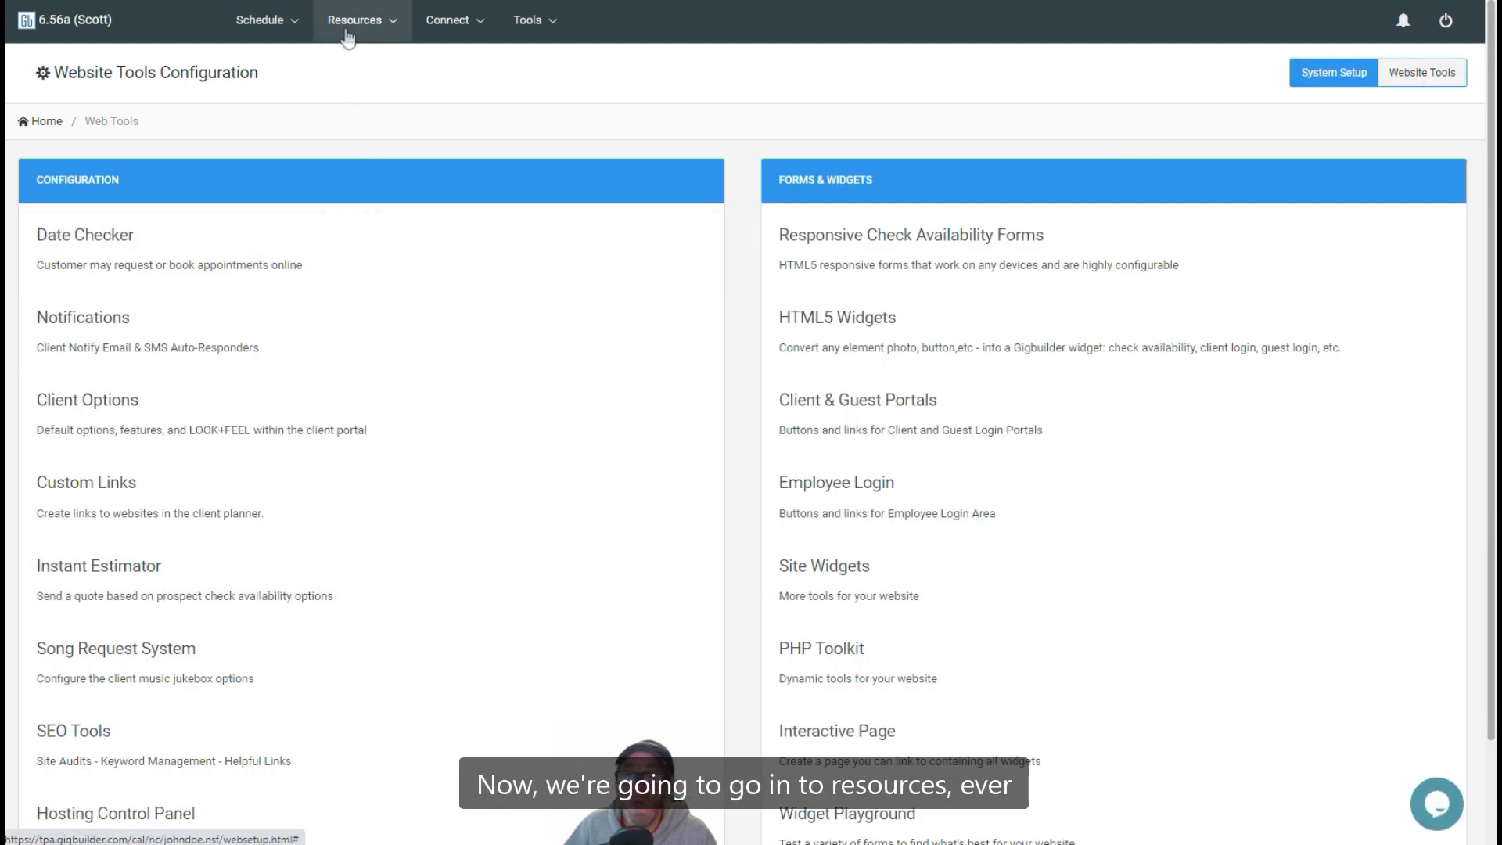
# Open the Willow Falls Resort - Wedding and Event Venue record and calculate its travel charge from the mileage
pyautogui.click(348, 36)
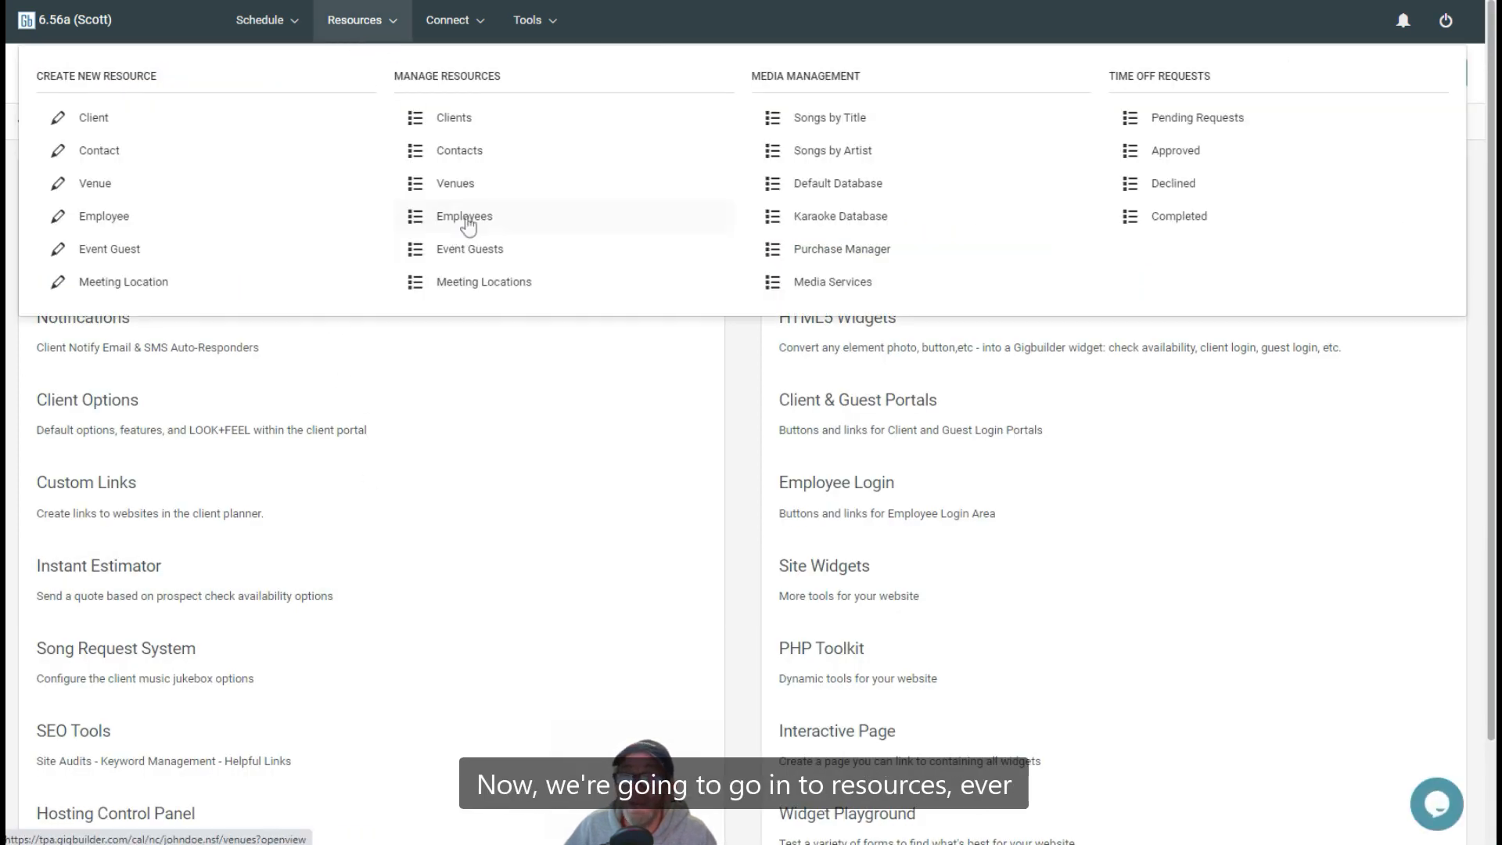
pyautogui.click(465, 185)
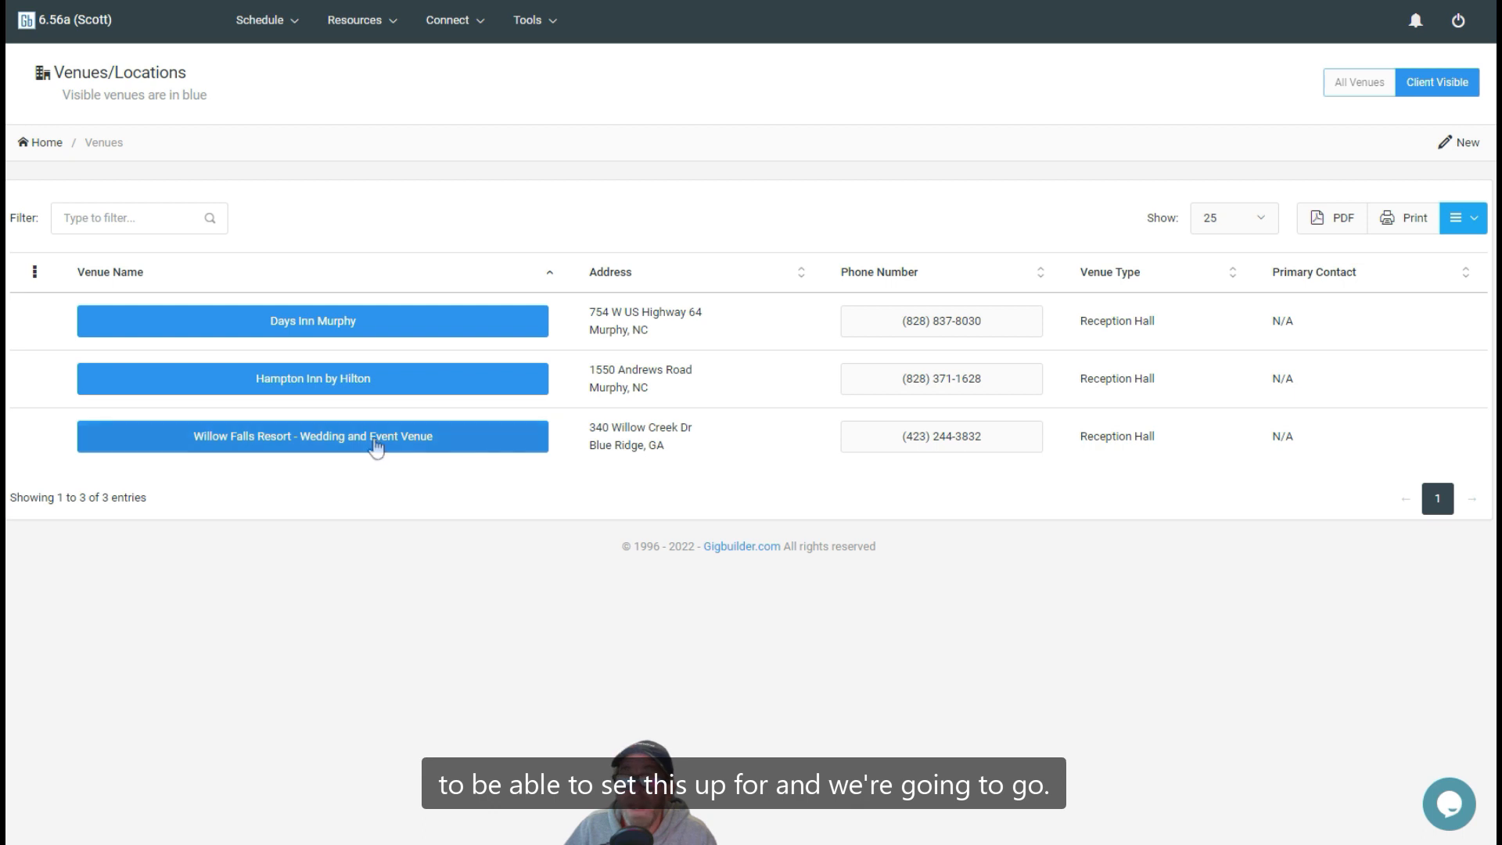
pyautogui.click(322, 442)
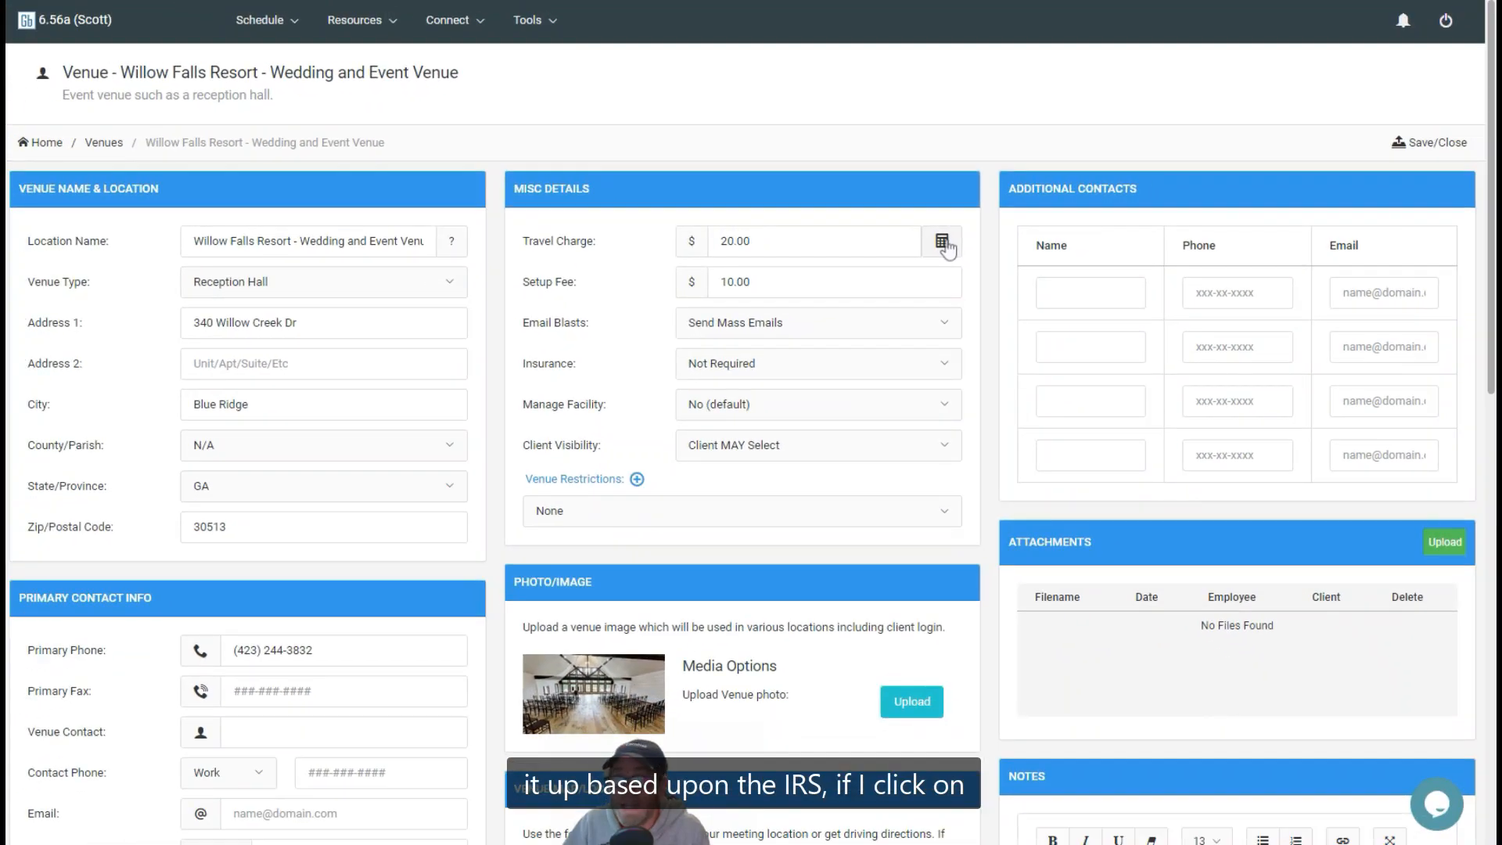
pyautogui.click(943, 241)
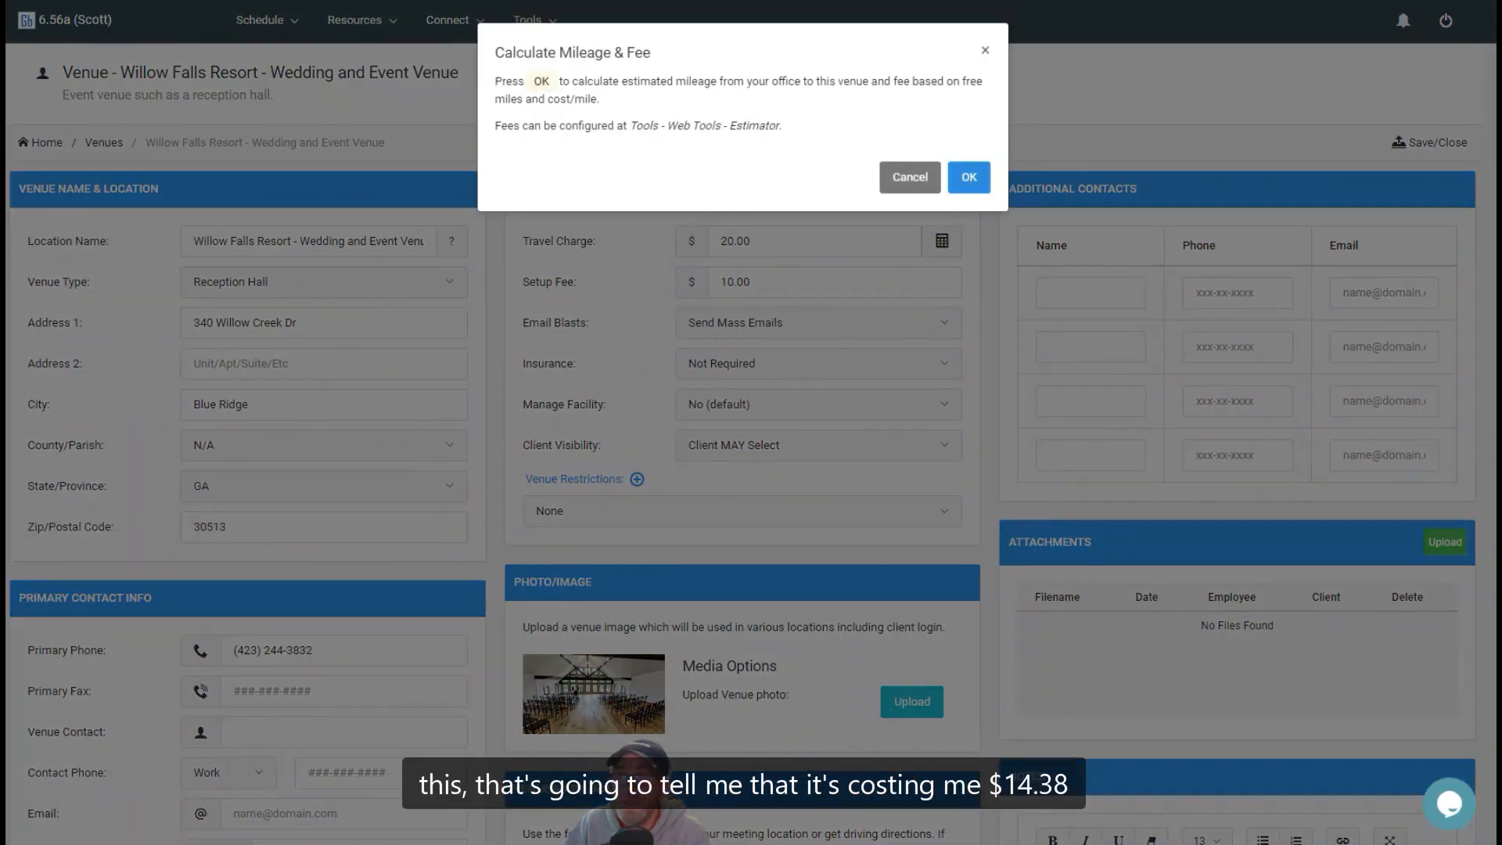
pyautogui.click(968, 178)
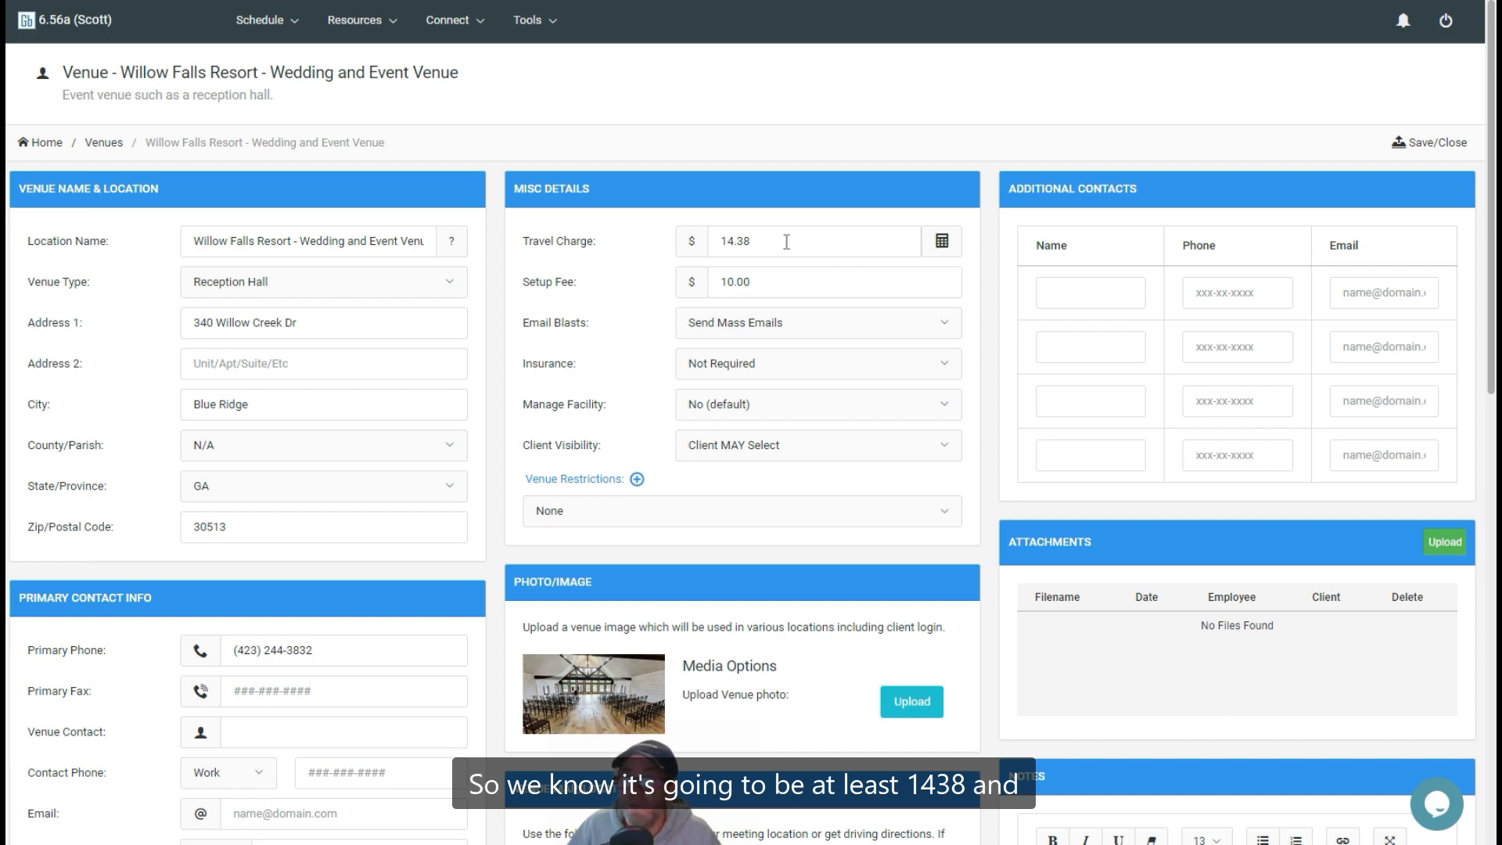
# Set the travel time from the office to 1 Hr for the Willow Falls Resort venue
pyautogui.moveTo(786, 242); pyautogui.dragTo(647, 240)
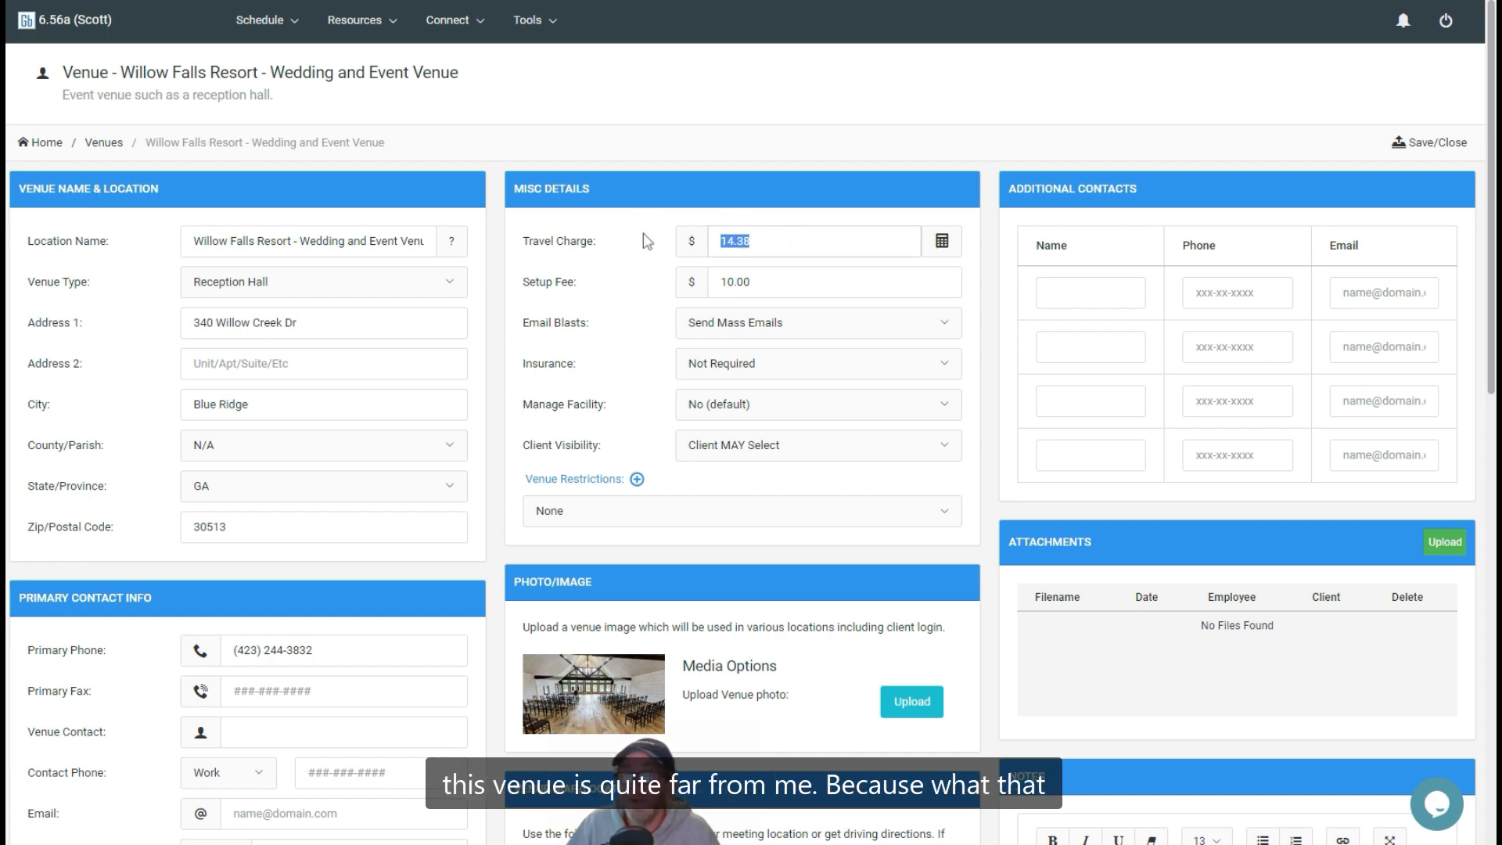
pyautogui.scroll(-8, 499, 368)
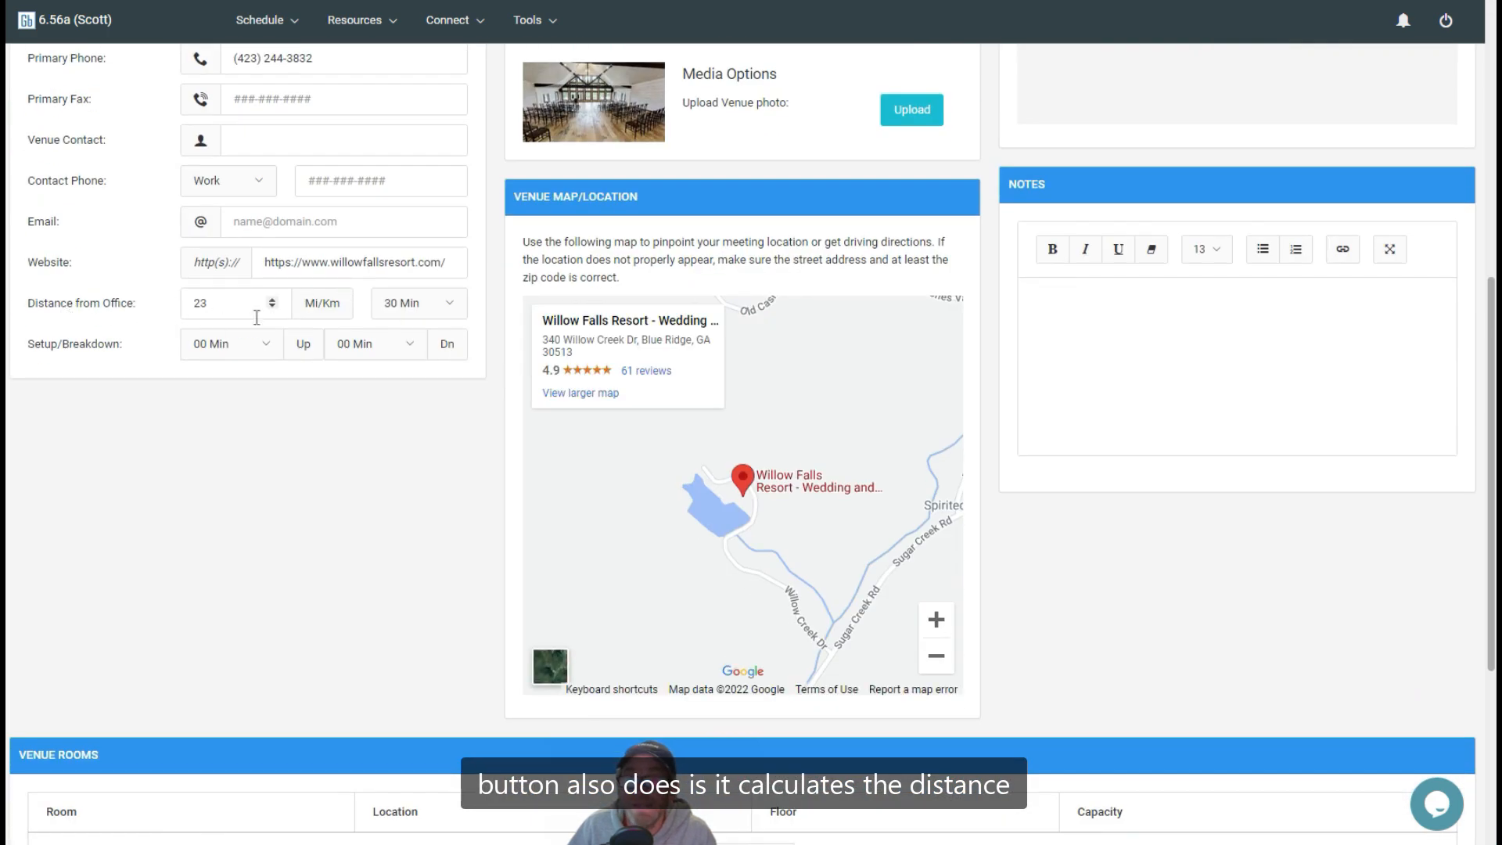
pyautogui.click(450, 302)
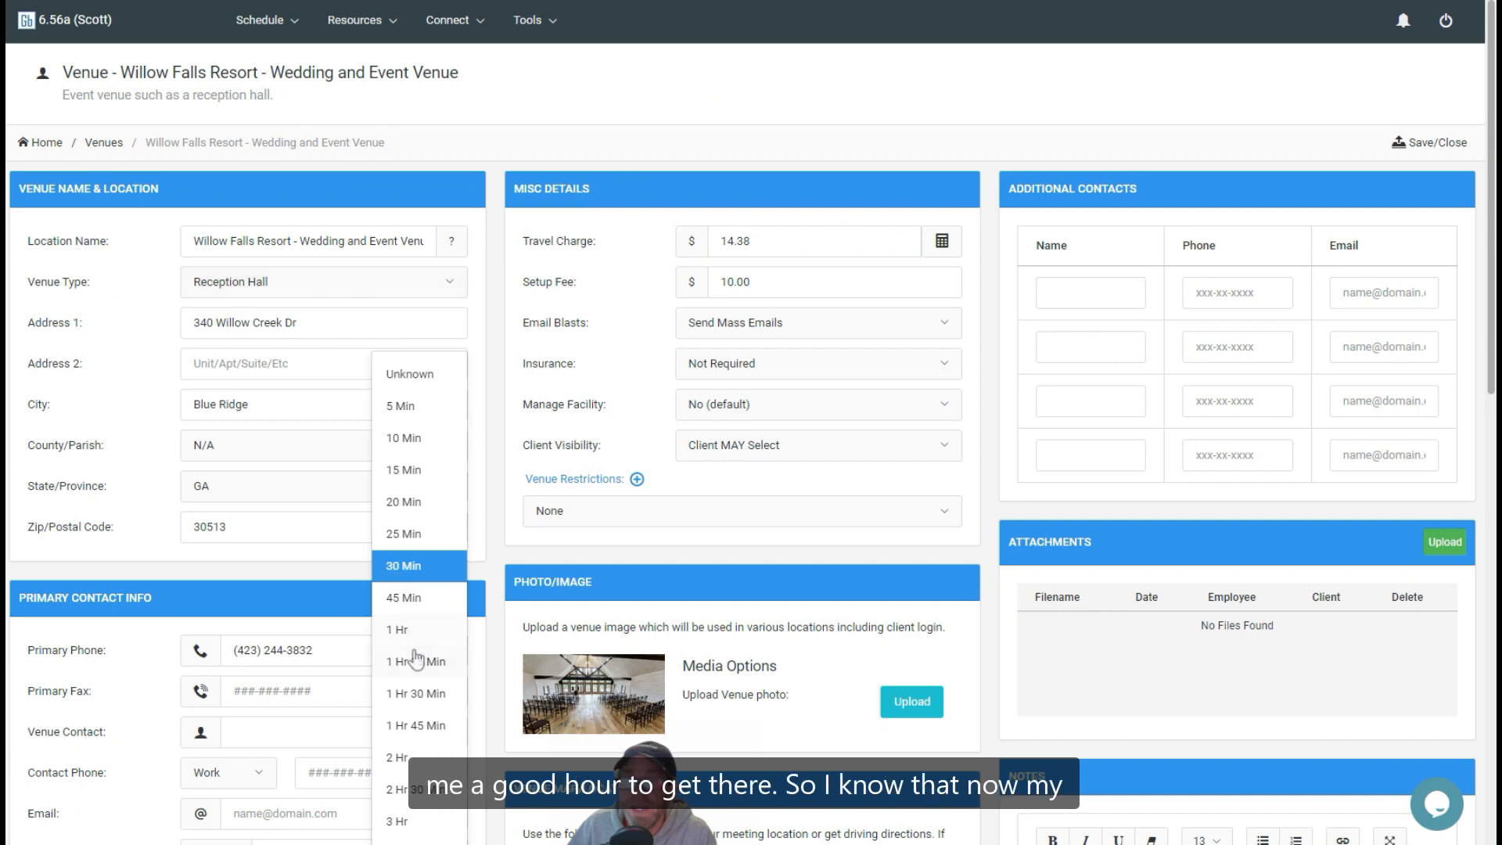
pyautogui.click(401, 629)
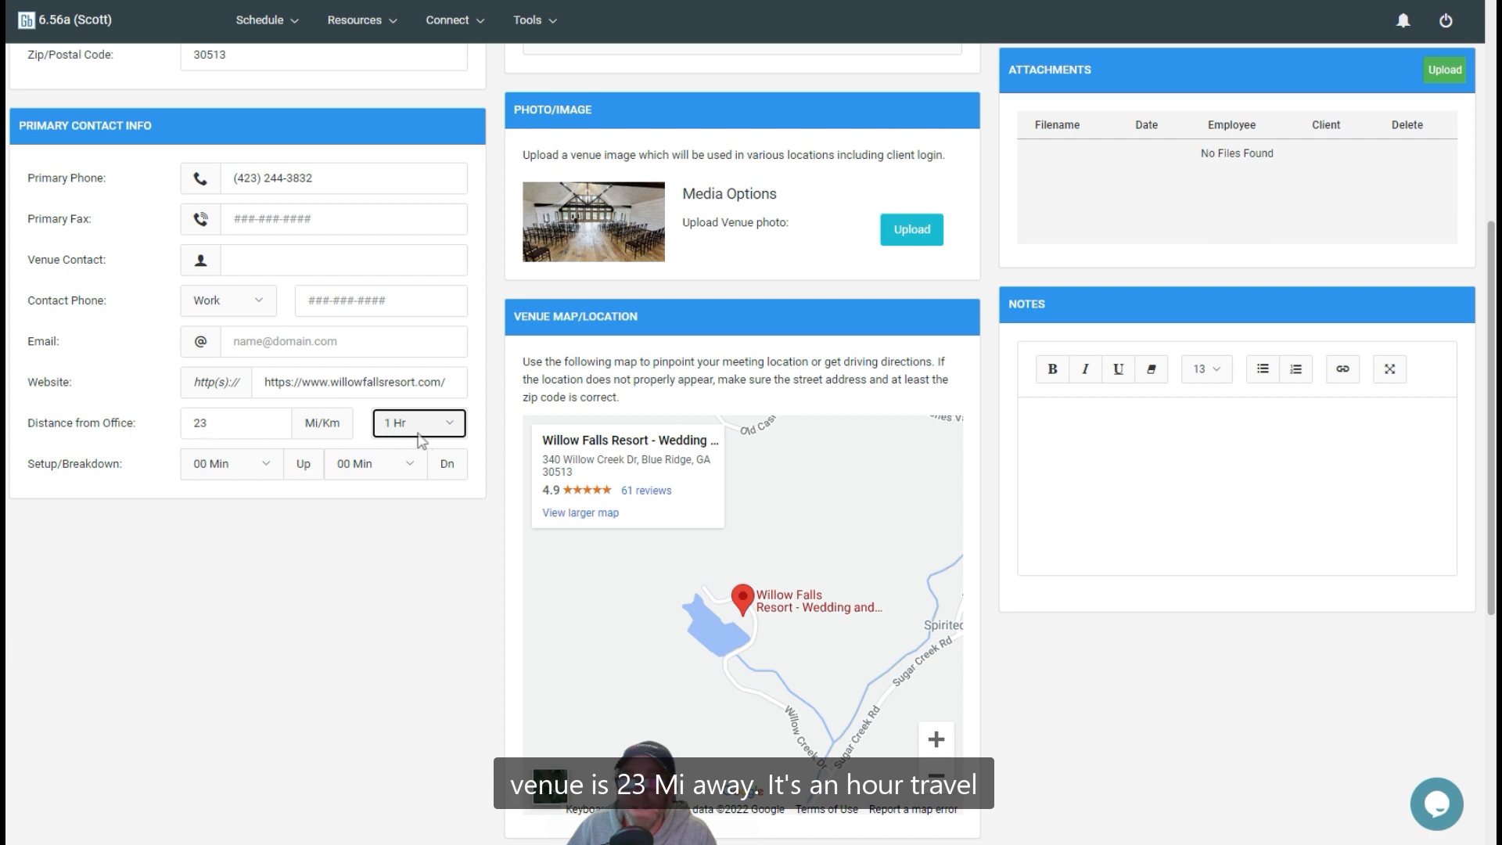
# Set the venue's travel charge to 20.00 and save and close the venue record
pyautogui.scroll(6, 488, 405)
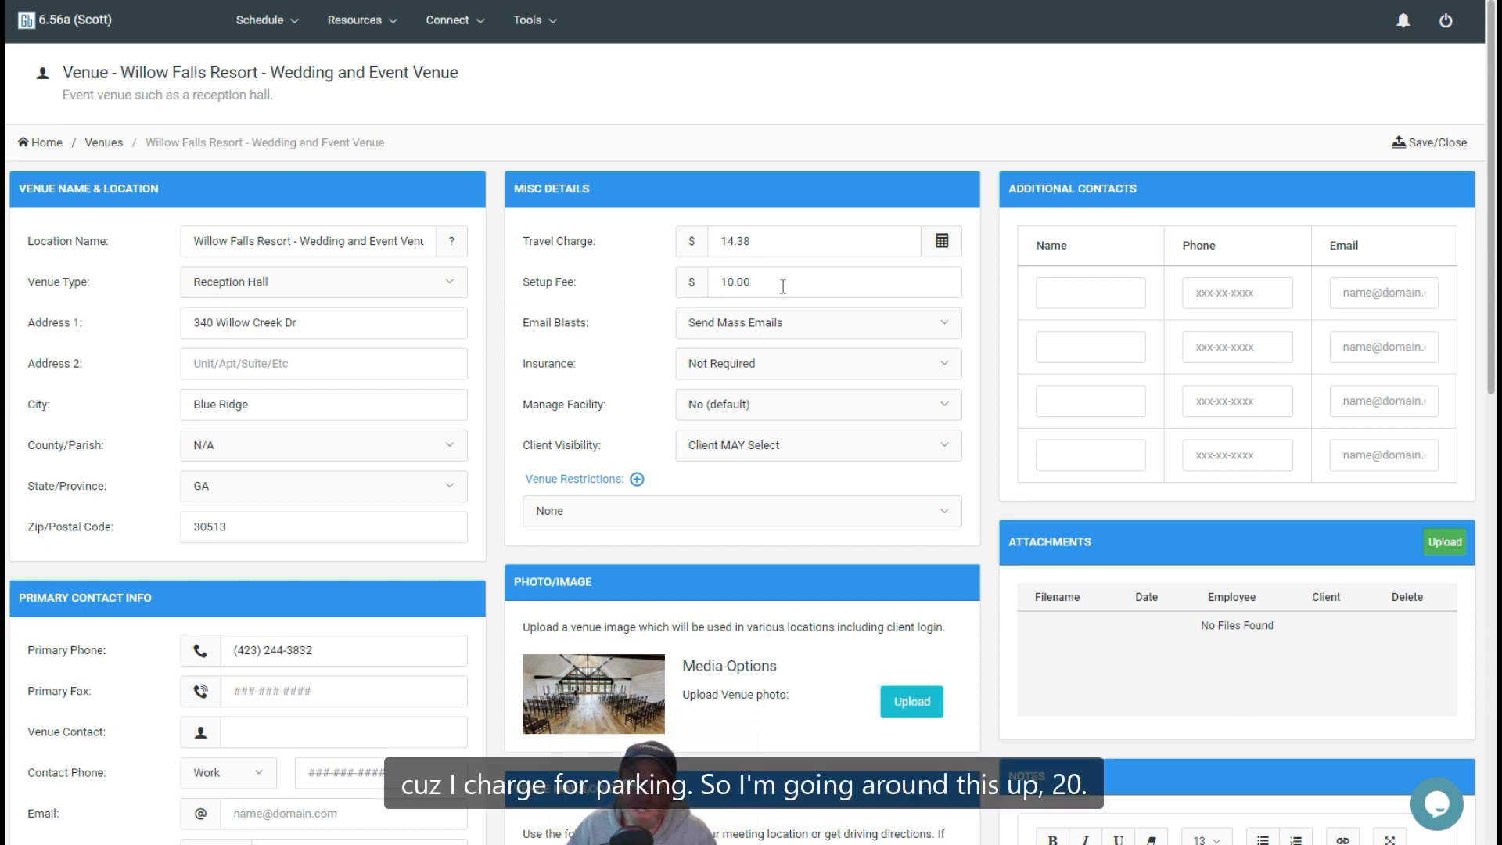
pyautogui.moveTo(787, 237); pyautogui.dragTo(687, 235)
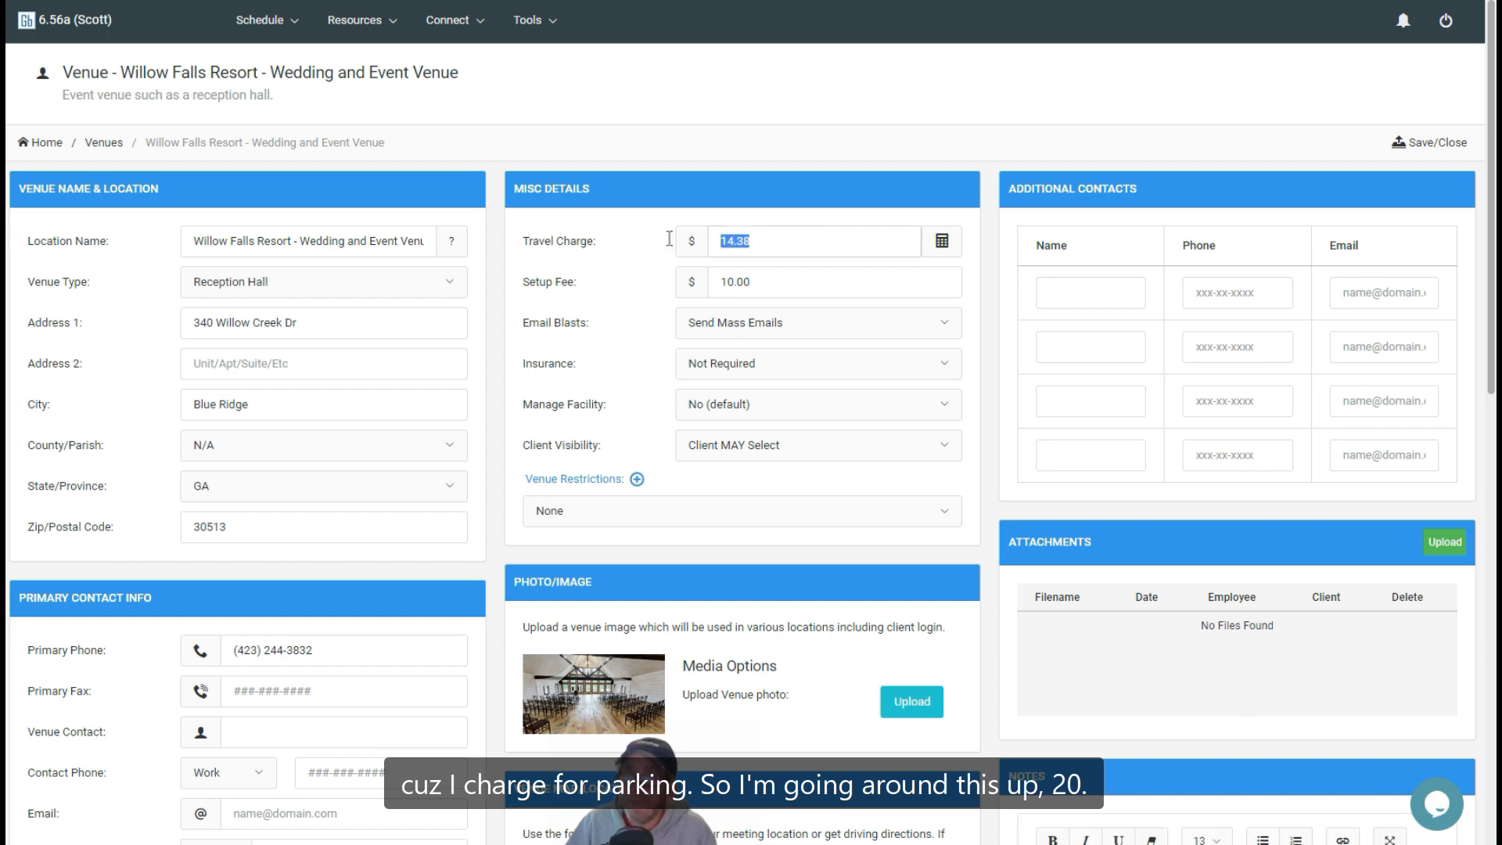
pyautogui.write('20.00')
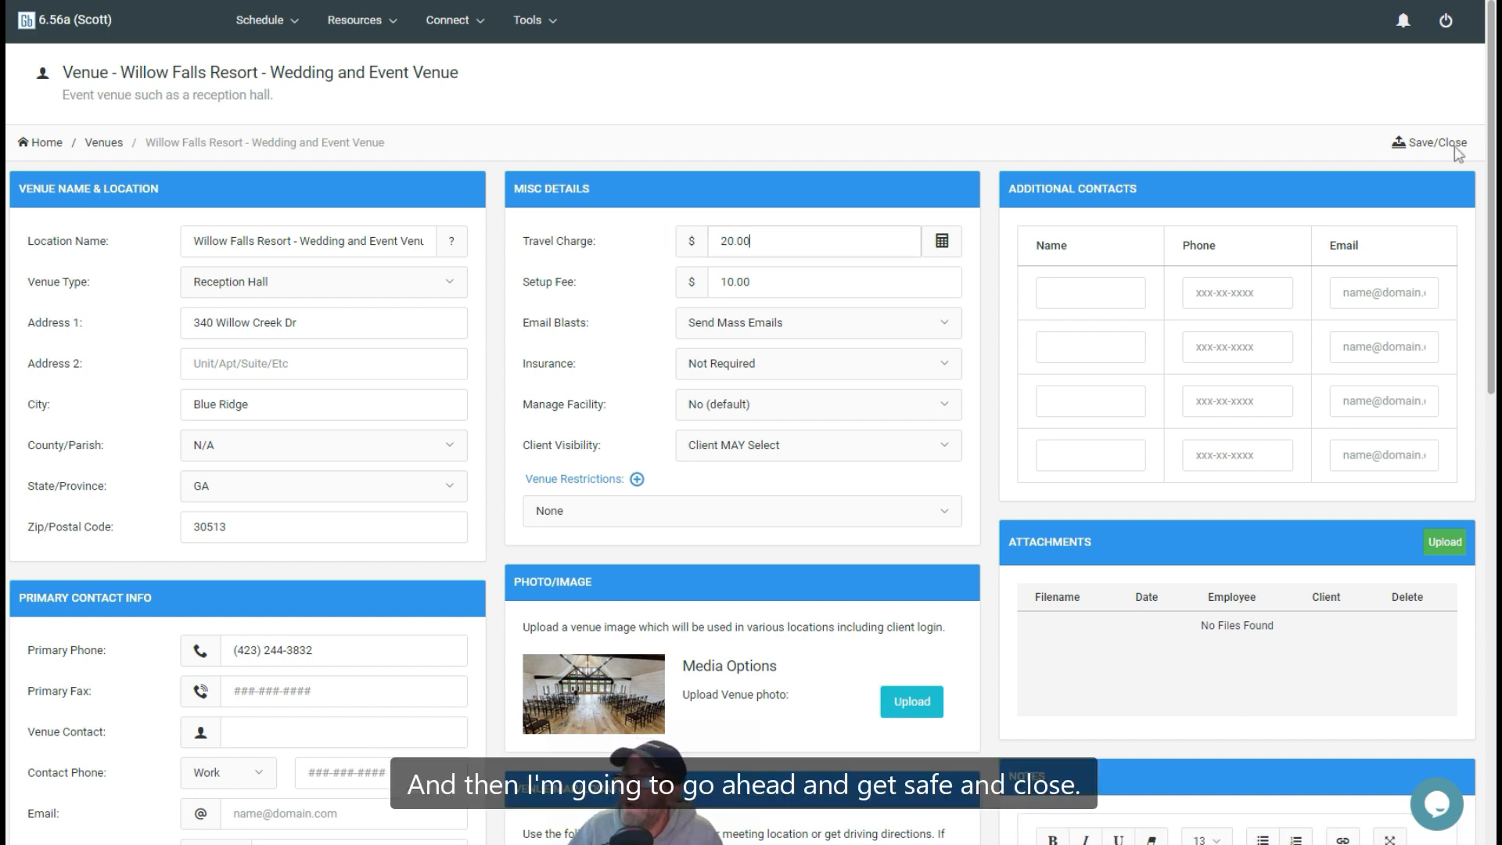
pyautogui.click(1422, 148)
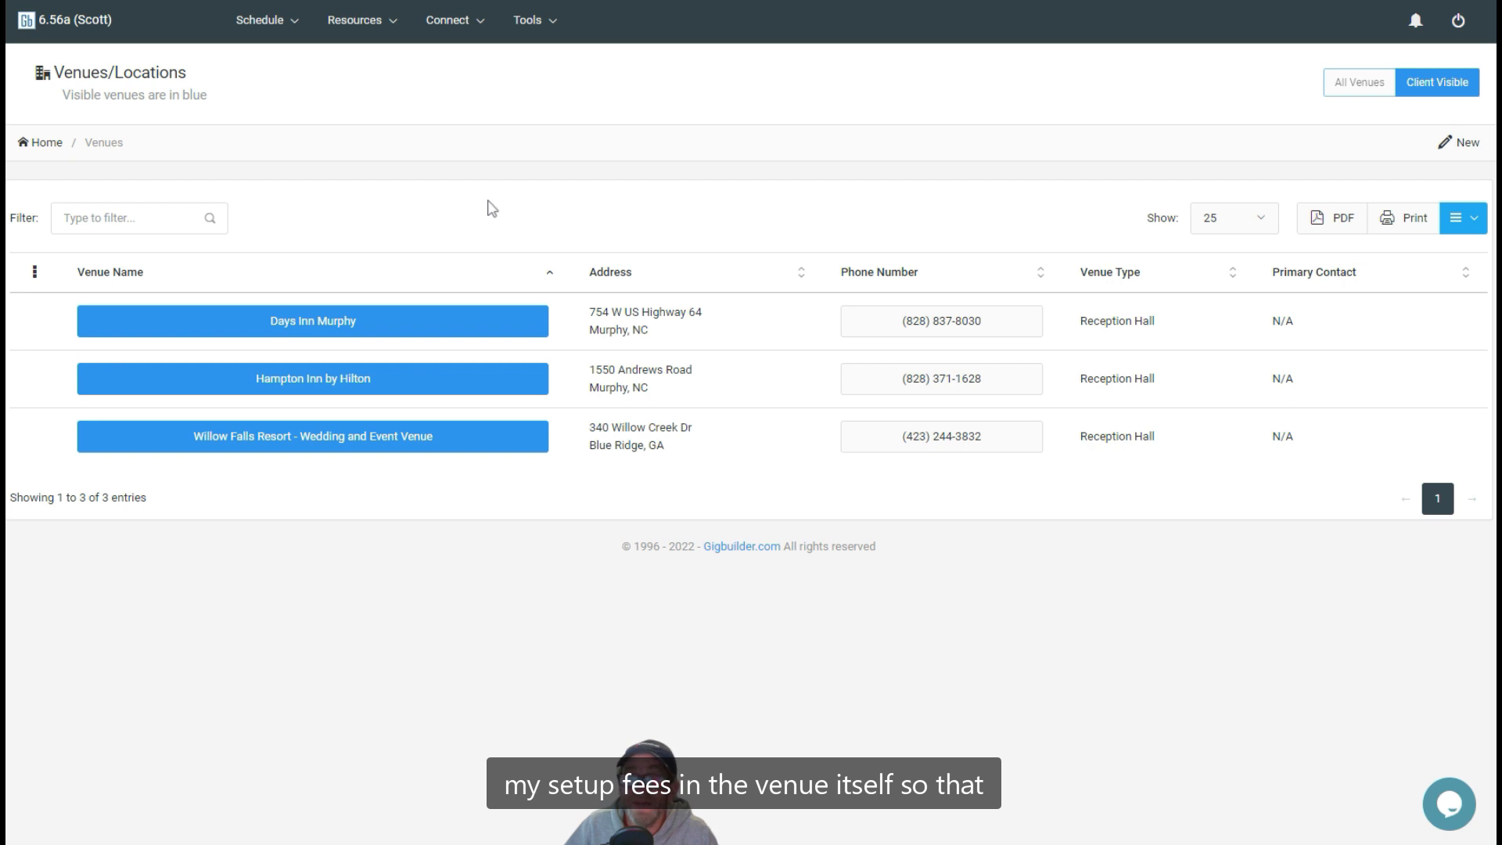
# Open the booked reception event dated 07/29/2023 from the home page and switch it to editing
pyautogui.click(73, 31)
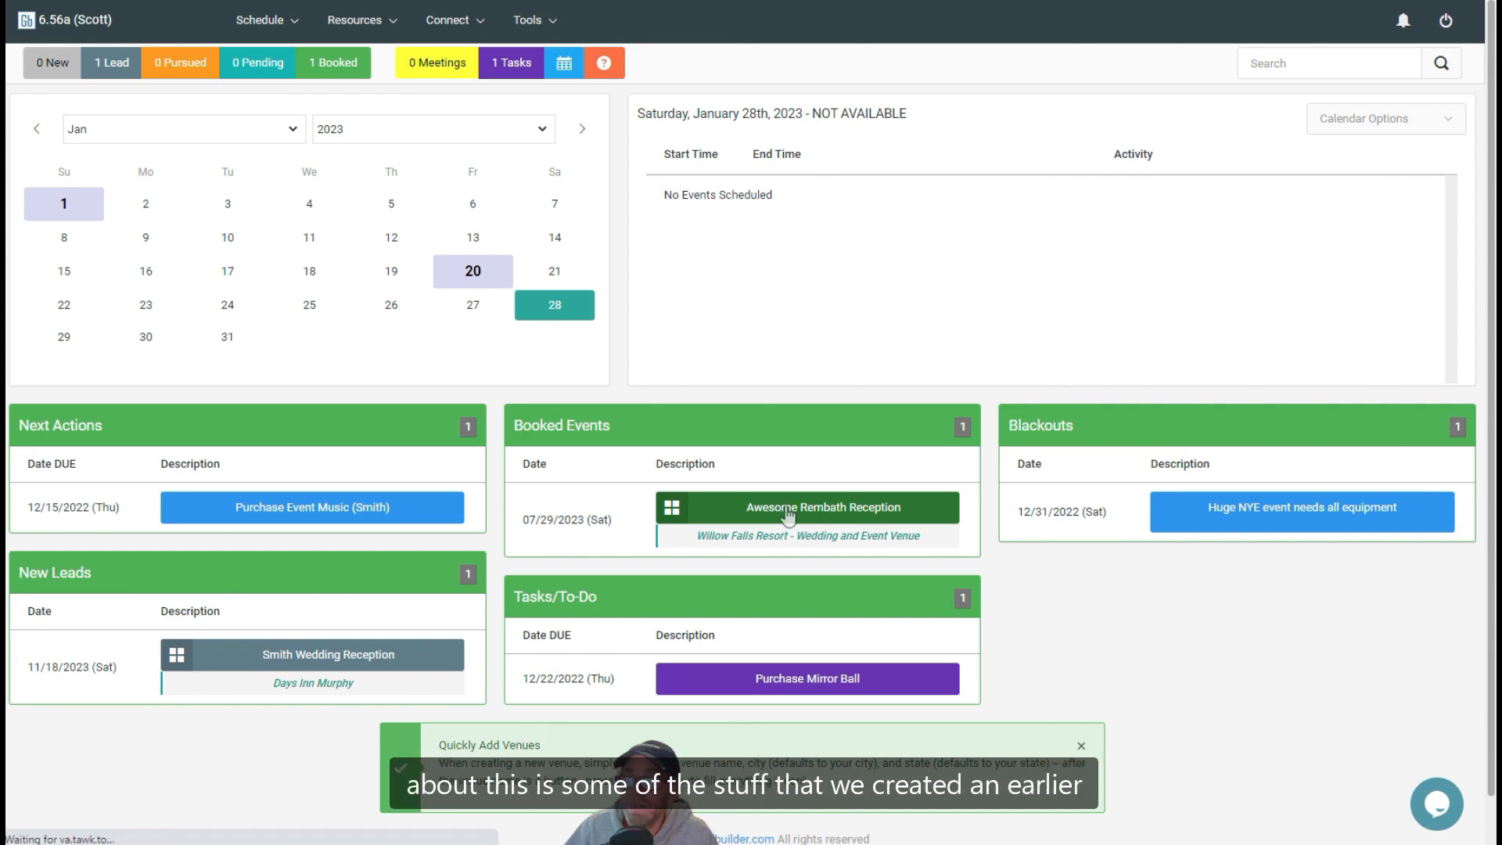
pyautogui.doubleClick(788, 509)
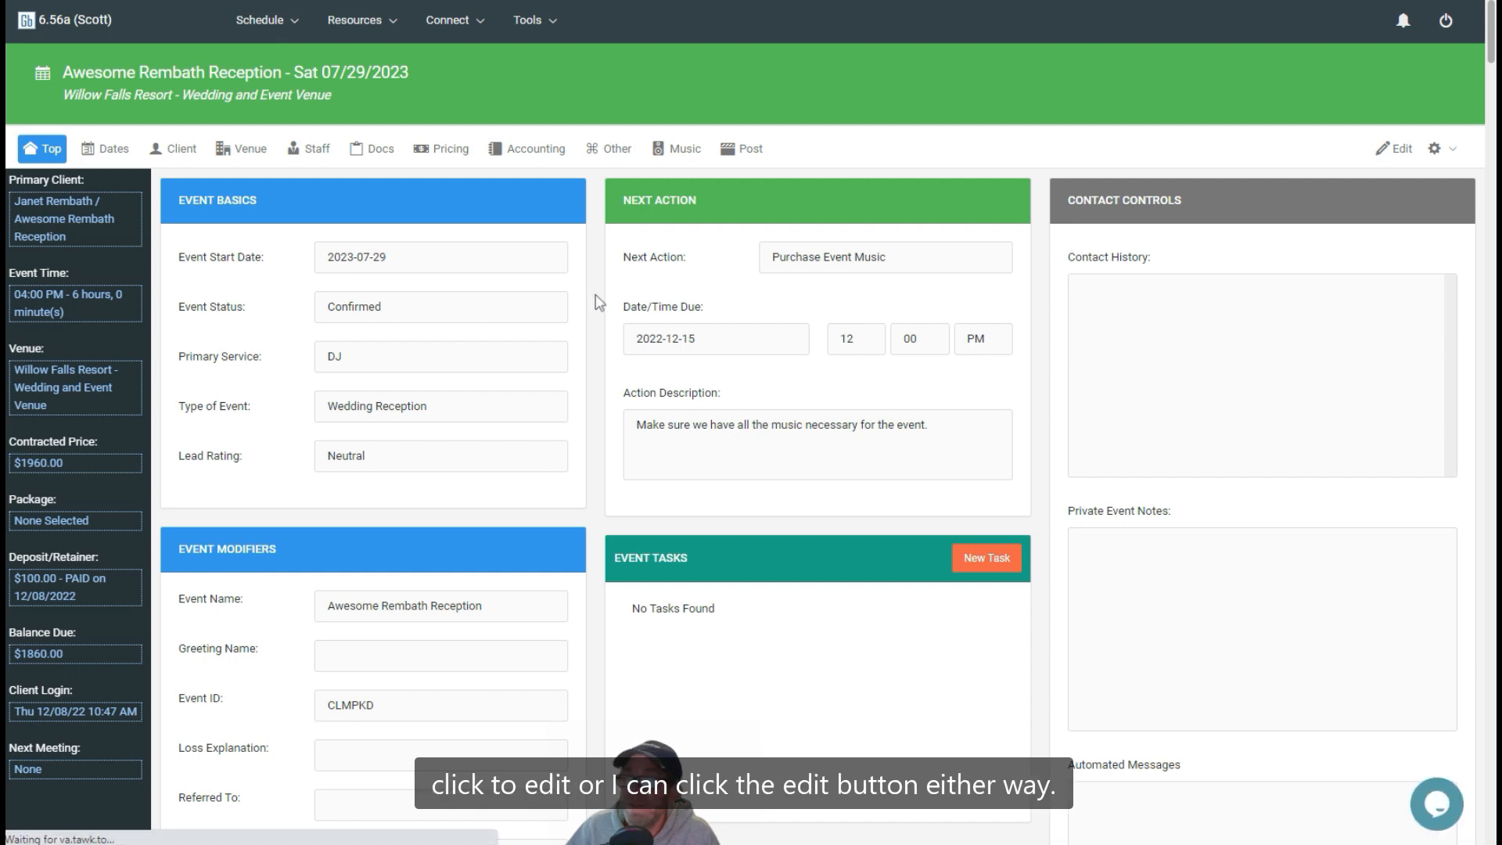
pyautogui.click(666, 257)
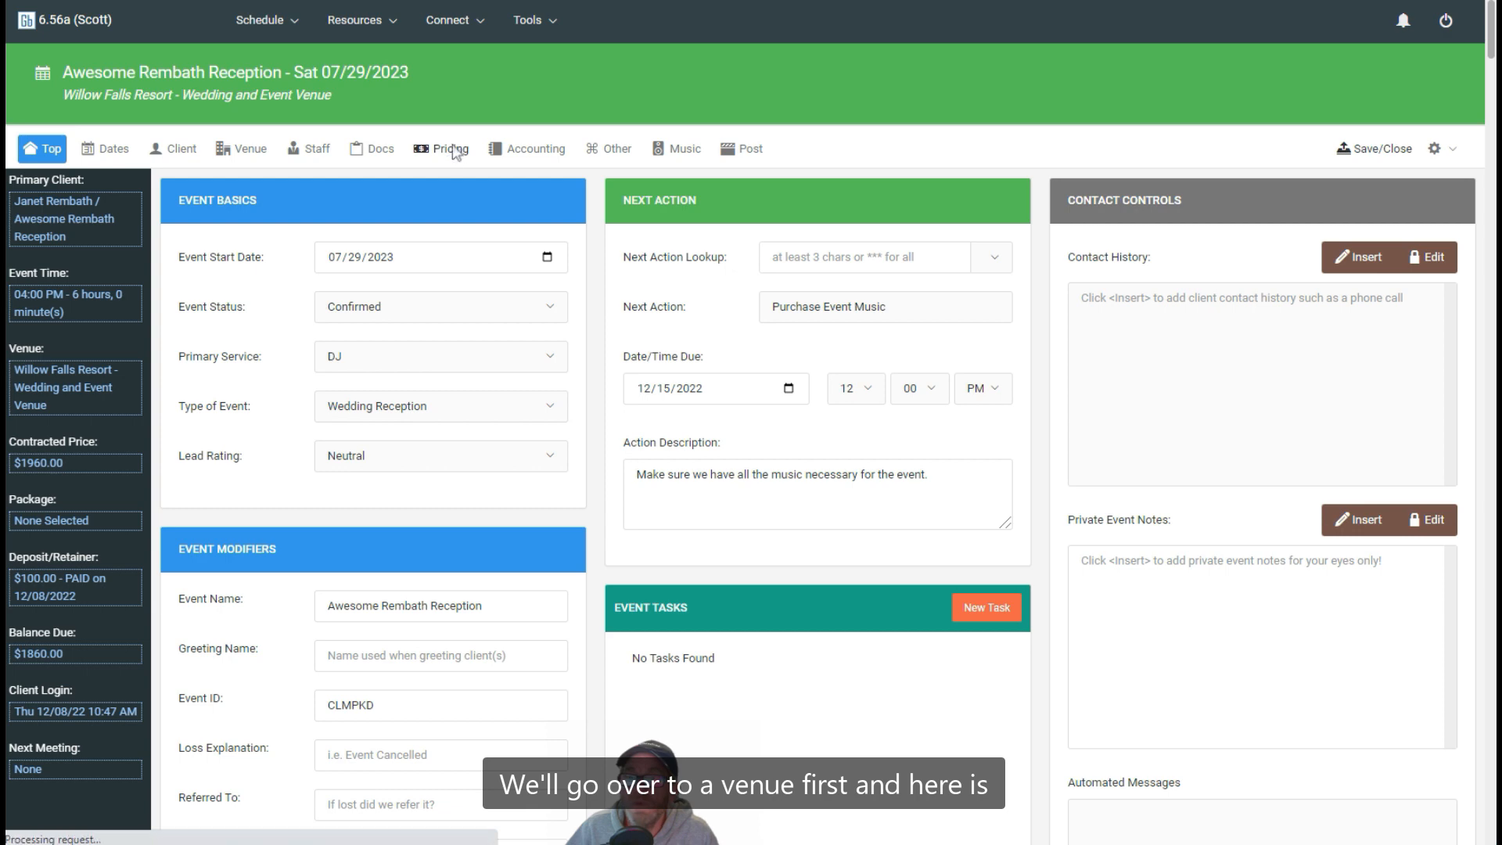
# Look up Willow Falls Resort - Wedding and Event Venue again as the event's primary venue and confirm the selection
pyautogui.click(251, 150)
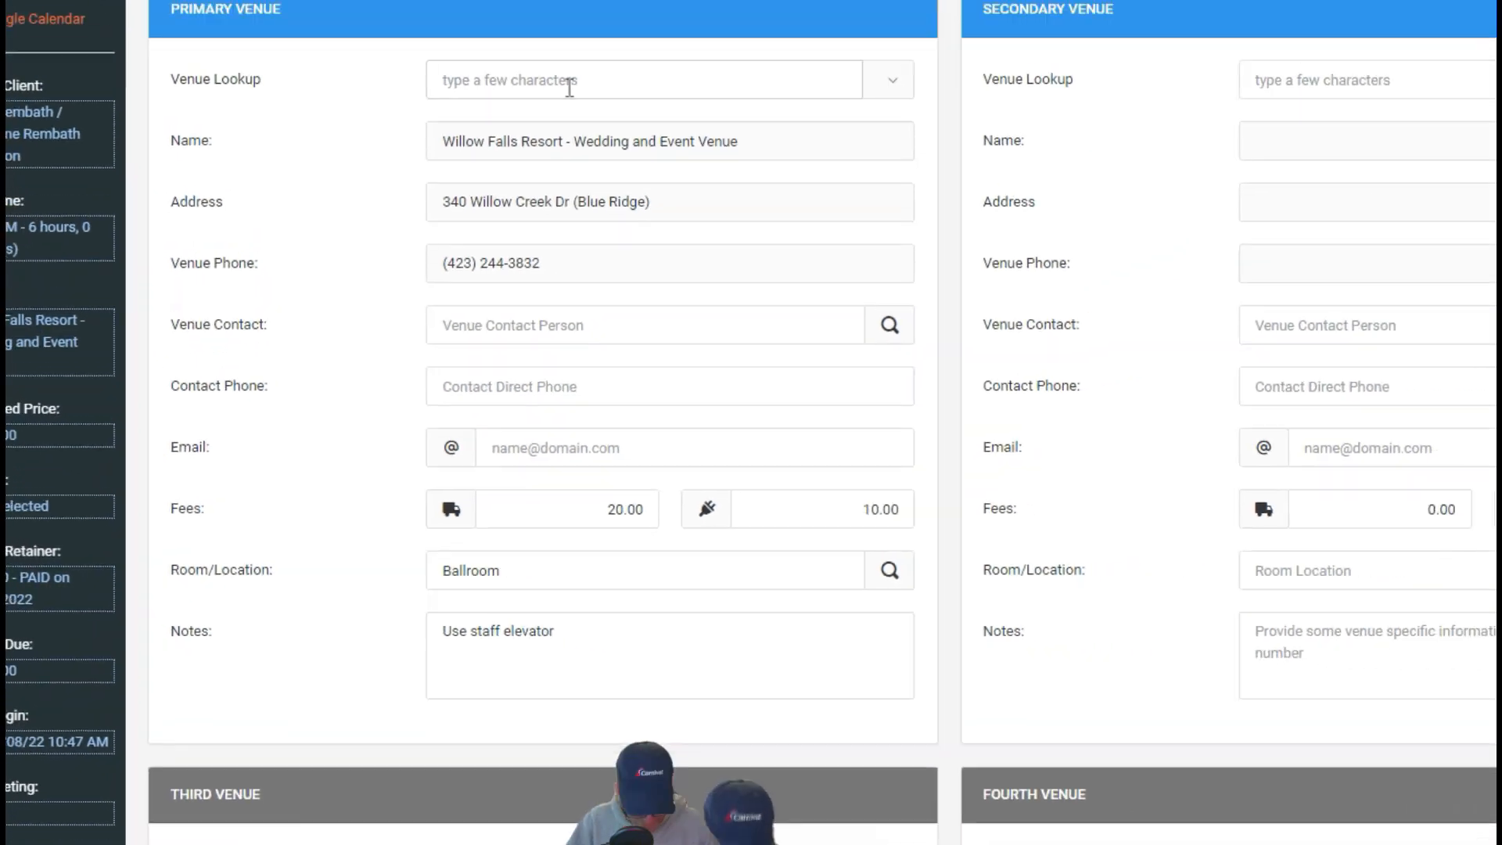
pyautogui.click(510, 180)
pyautogui.write('will')
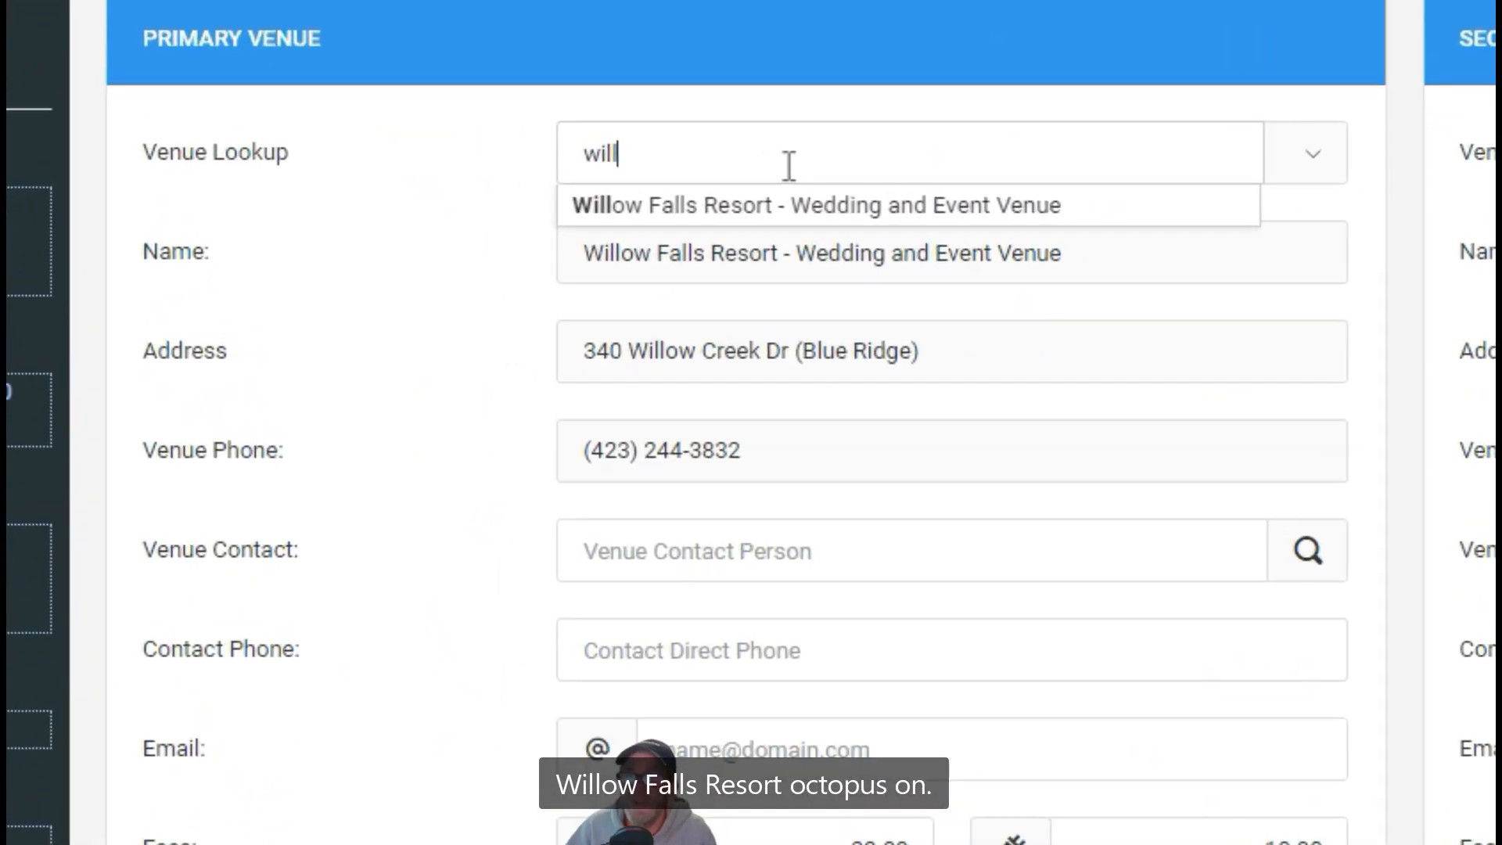
pyautogui.click(704, 208)
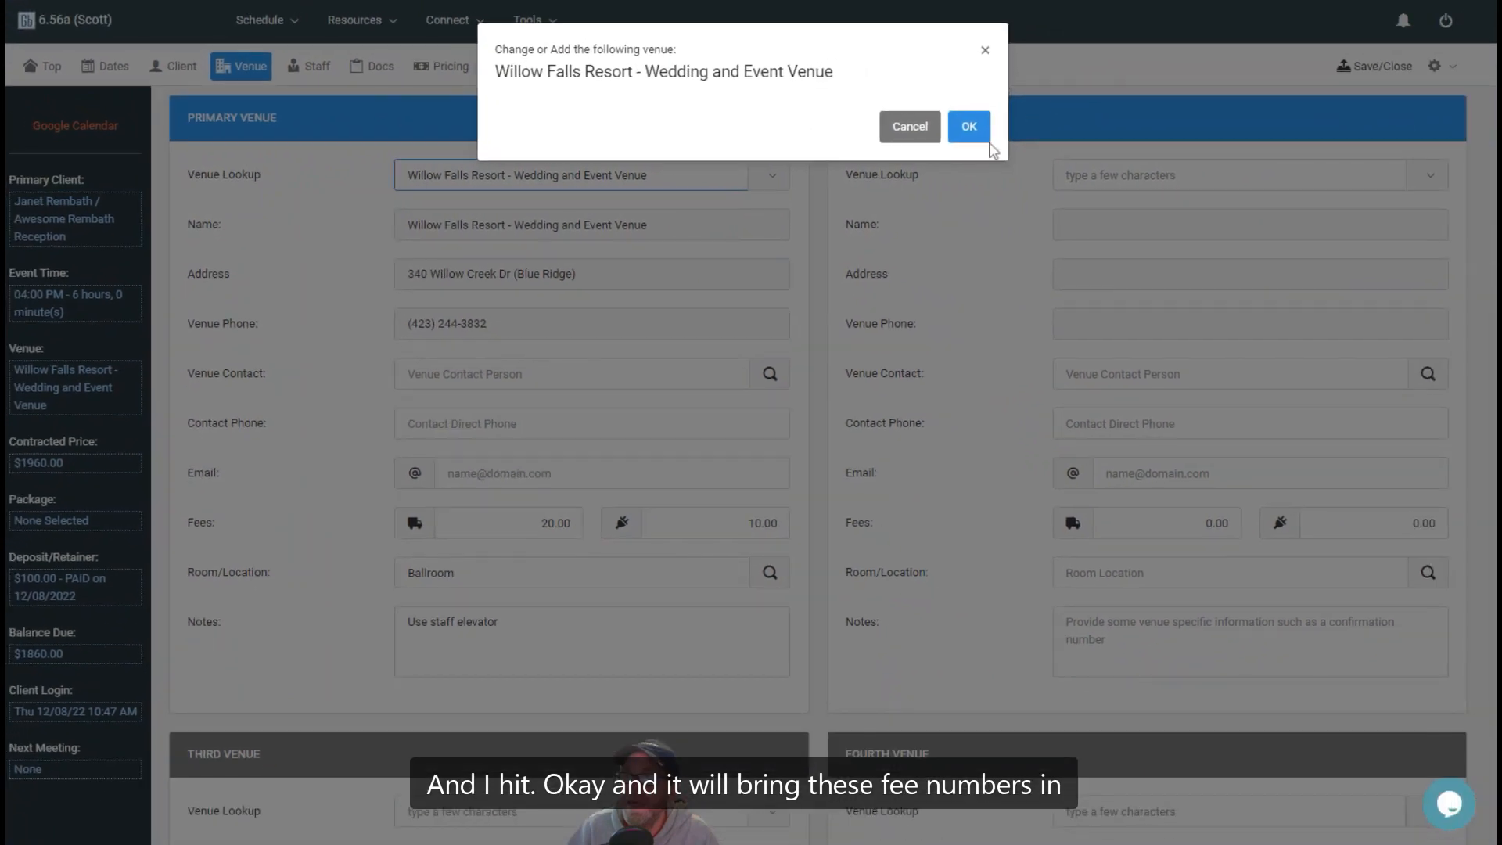
pyautogui.click(1070, 117)
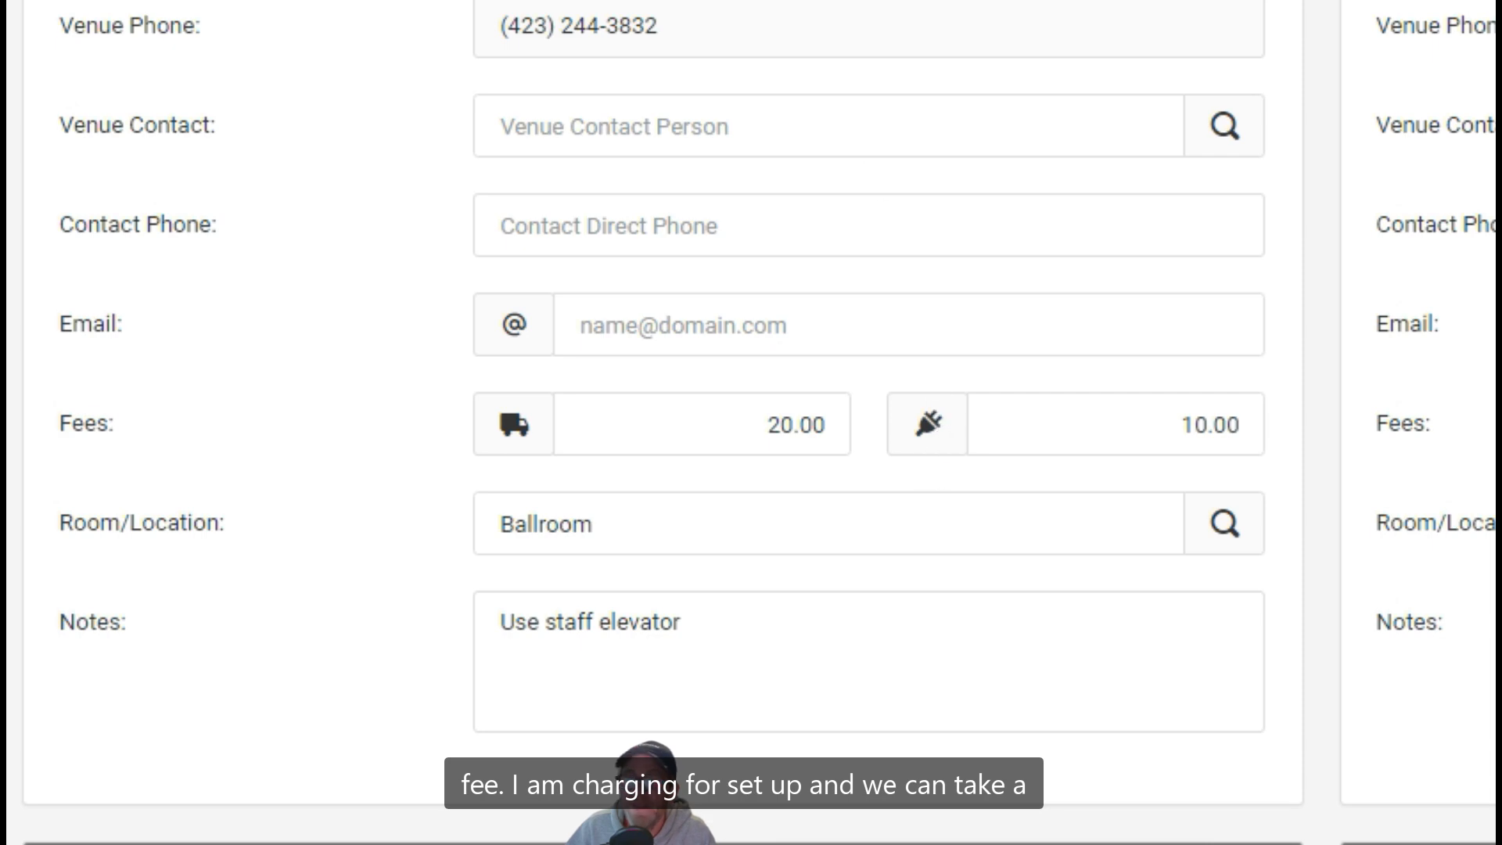
# Examine the event's pricing summary for travel and setup fees and the mileage amount under event profitability
pyautogui.click(451, 67)
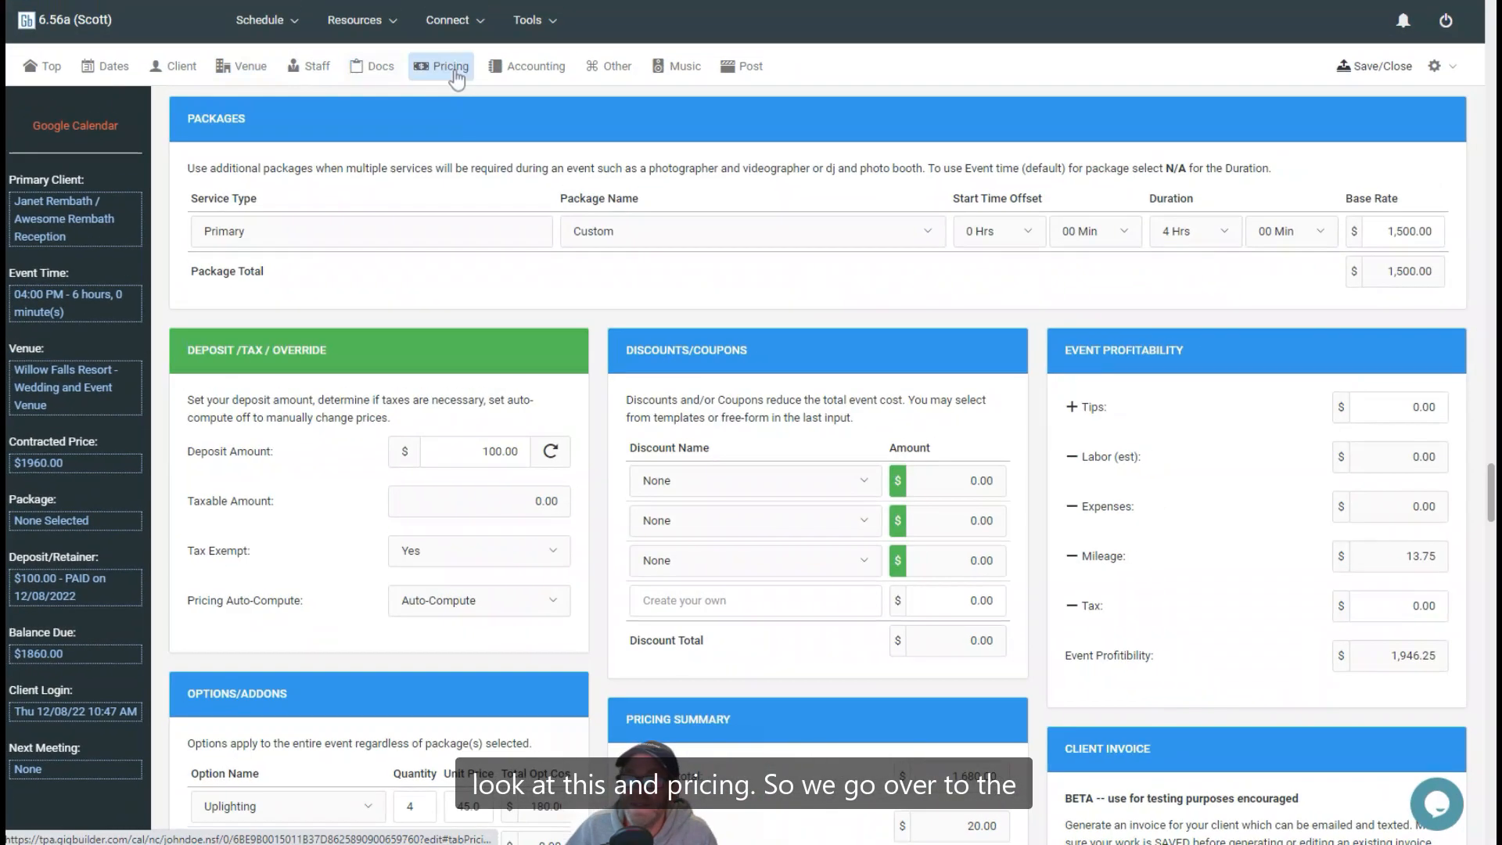
pyautogui.scroll(-3, 604, 326)
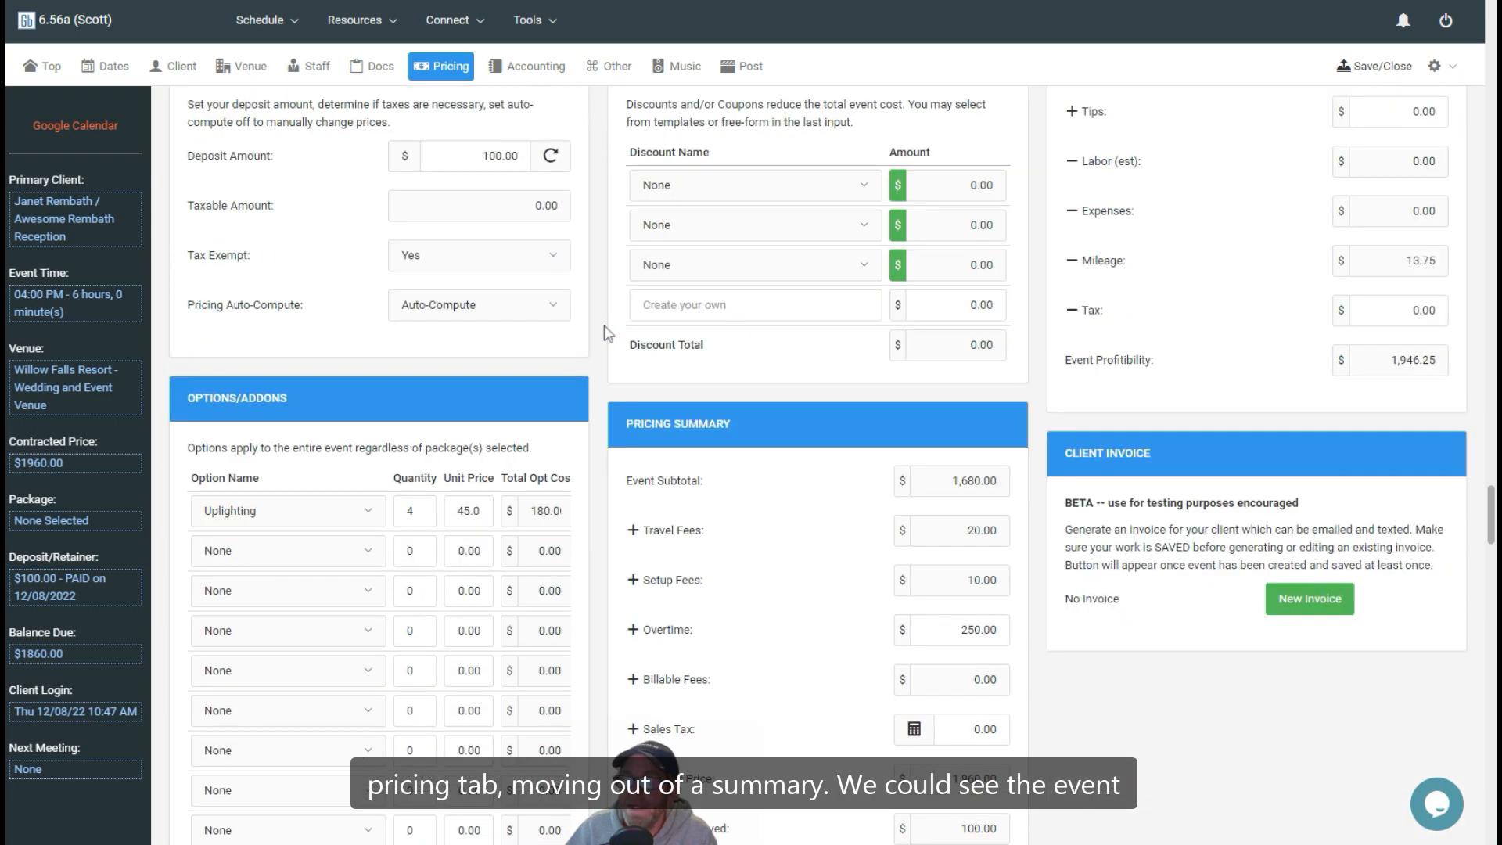
pyautogui.scroll(-3, 604, 334)
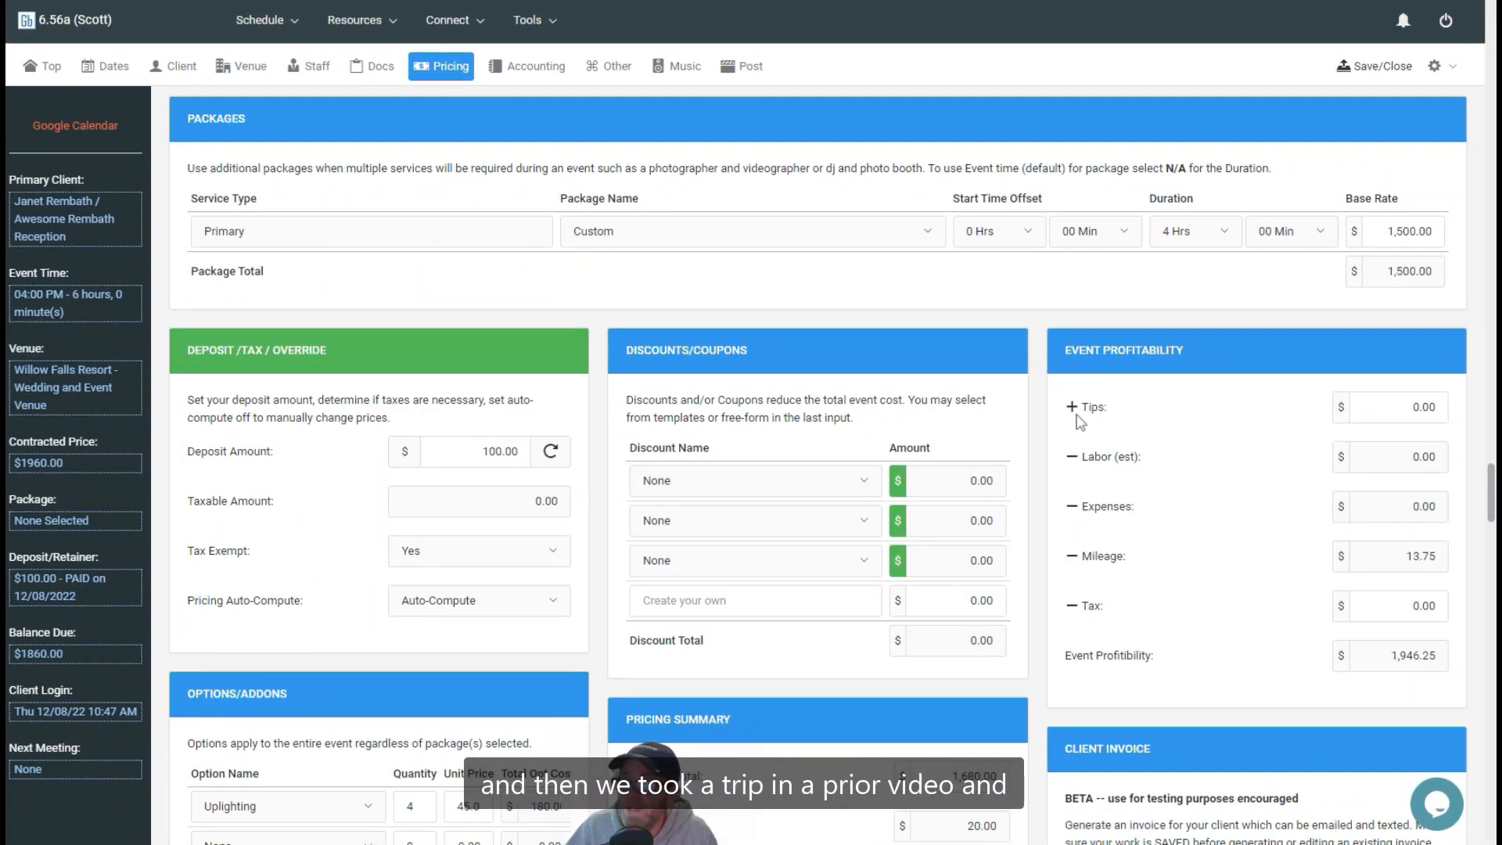
pyautogui.click(1388, 563)
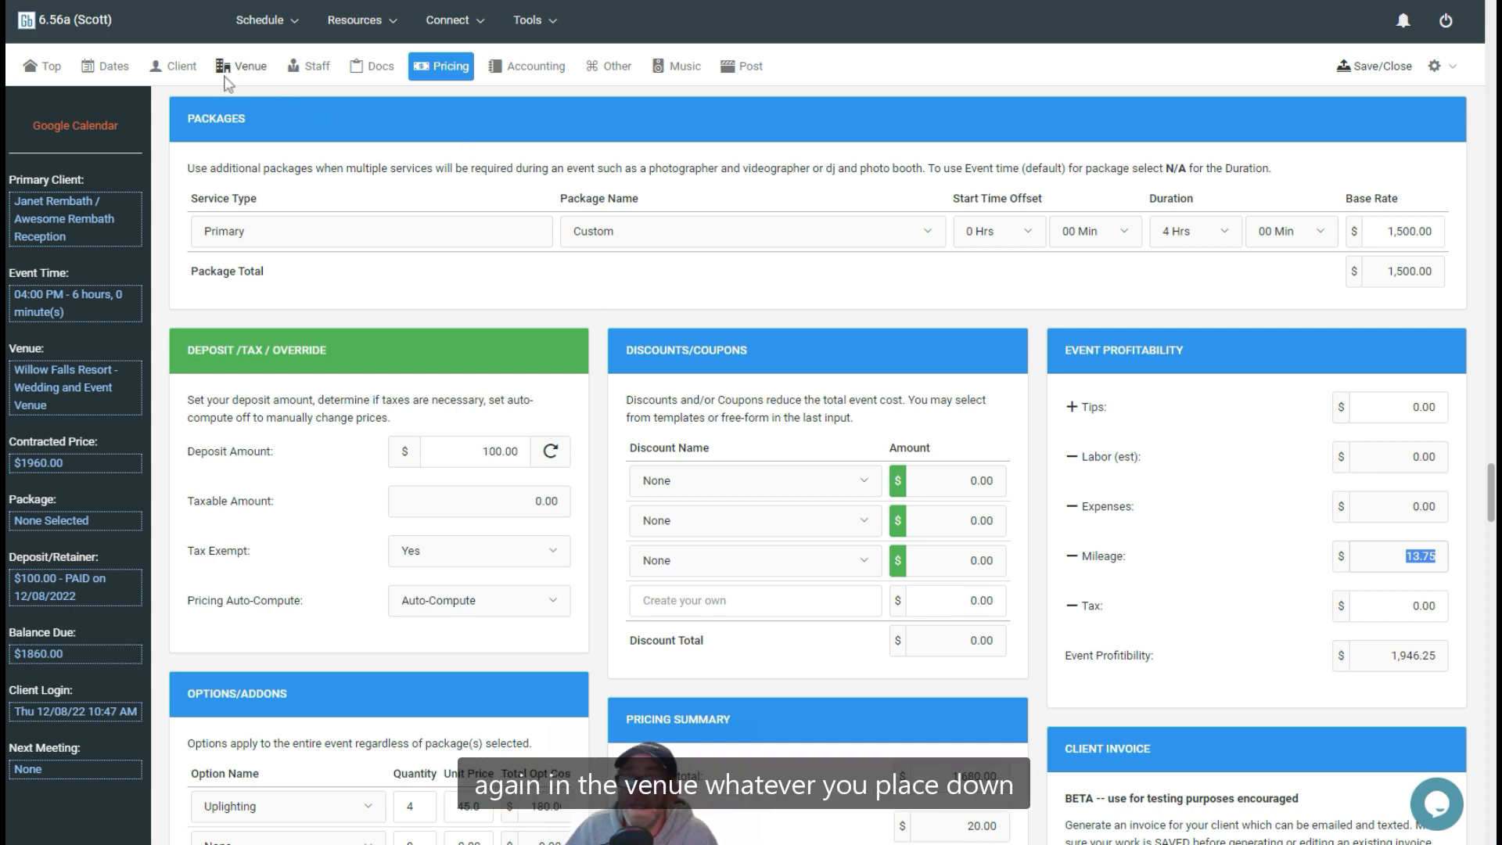
# Set the primary venue's setup fee to 30.00 for this event
pyautogui.click(249, 67)
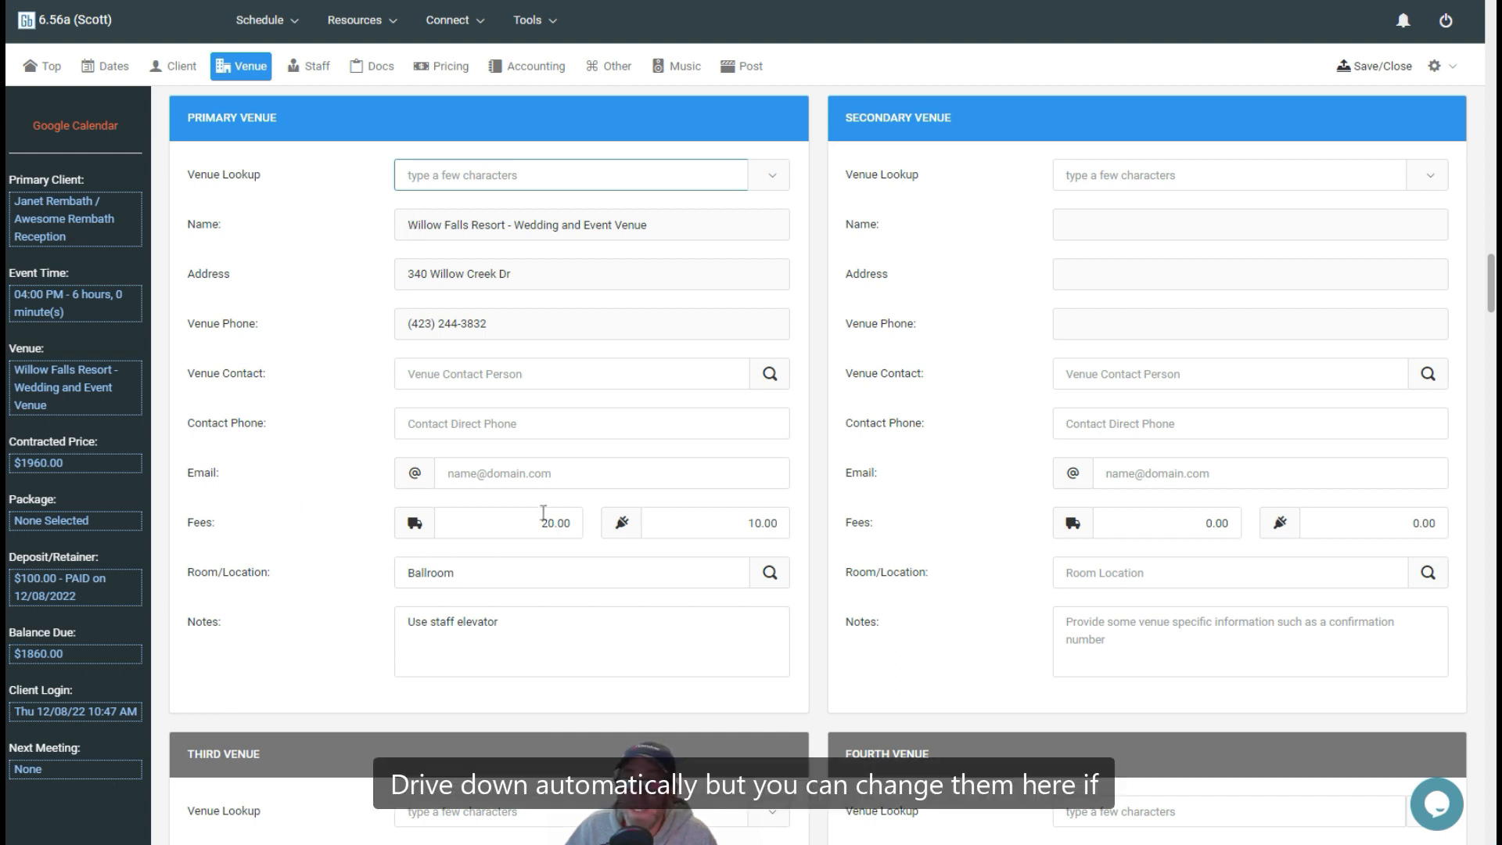
pyautogui.moveTo(538, 519); pyautogui.dragTo(574, 523)
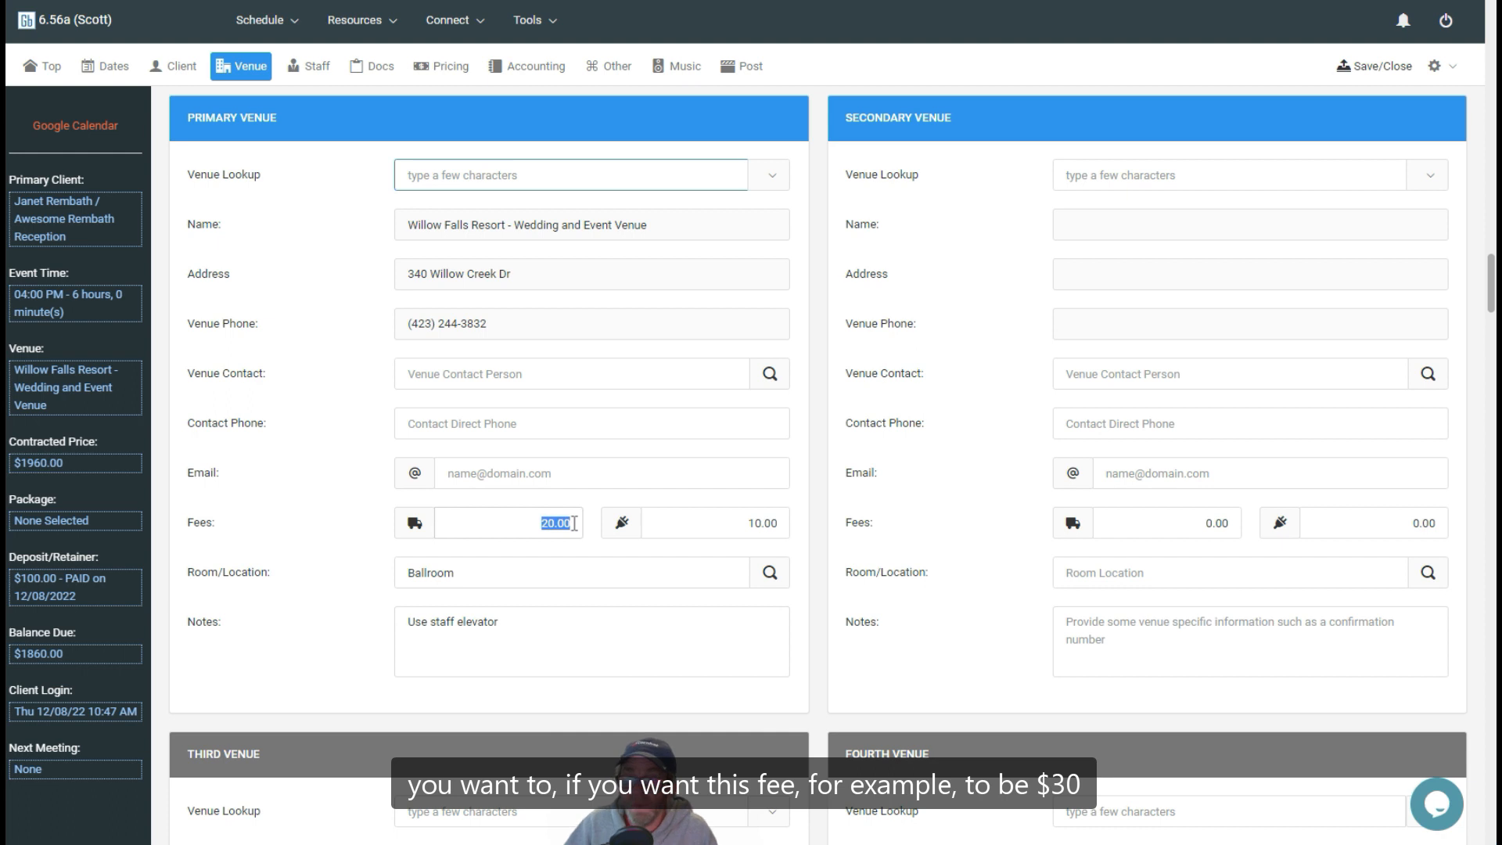
pyautogui.click(747, 523)
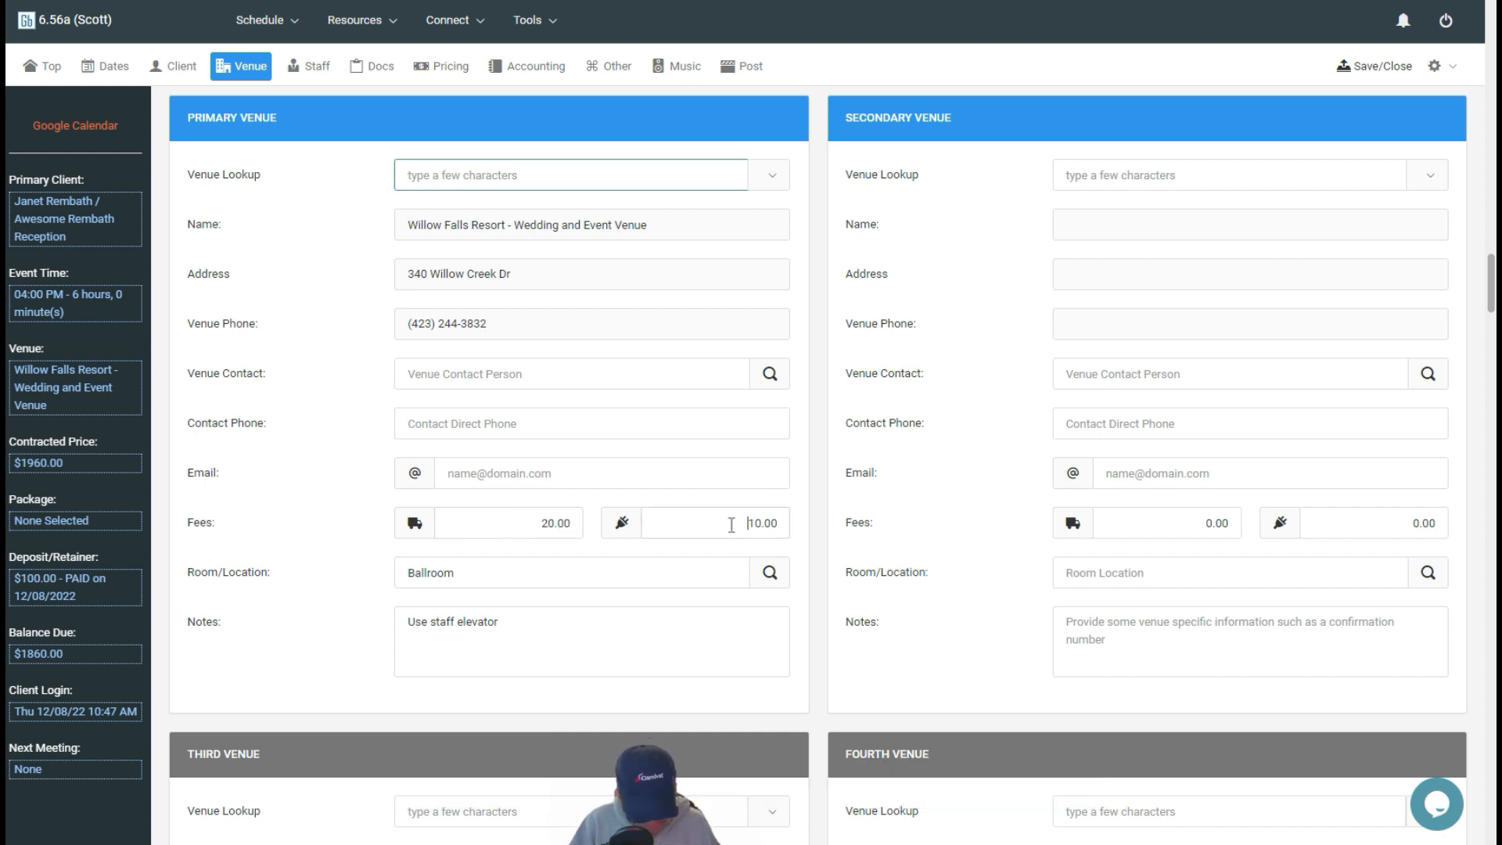
pyautogui.write('3')
pyautogui.press('Tab')
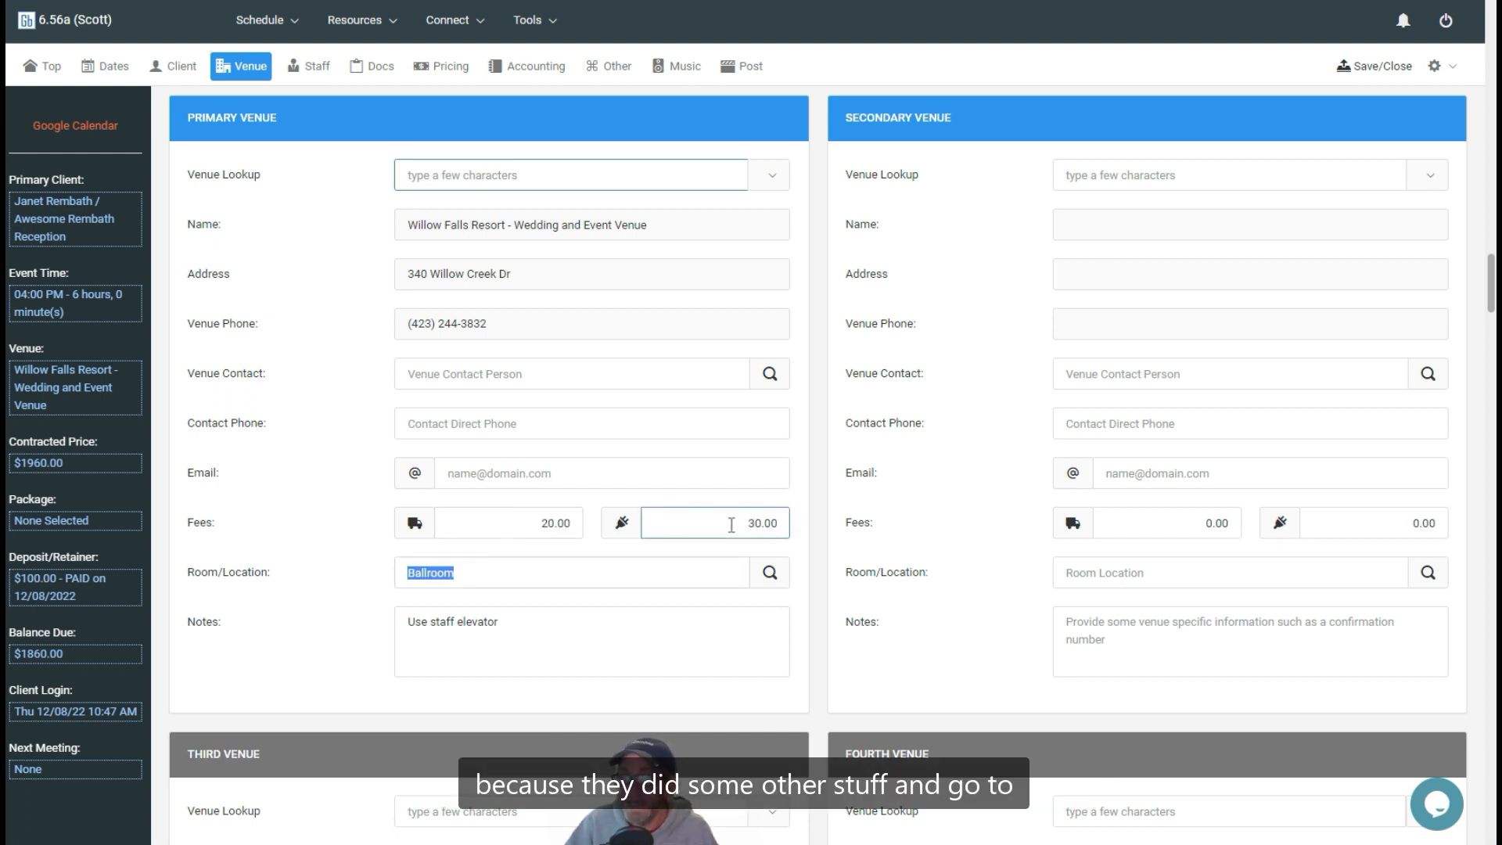
# Check the travel and setup fees in the event's pricing summary and save and close the event
pyautogui.click(464, 70)
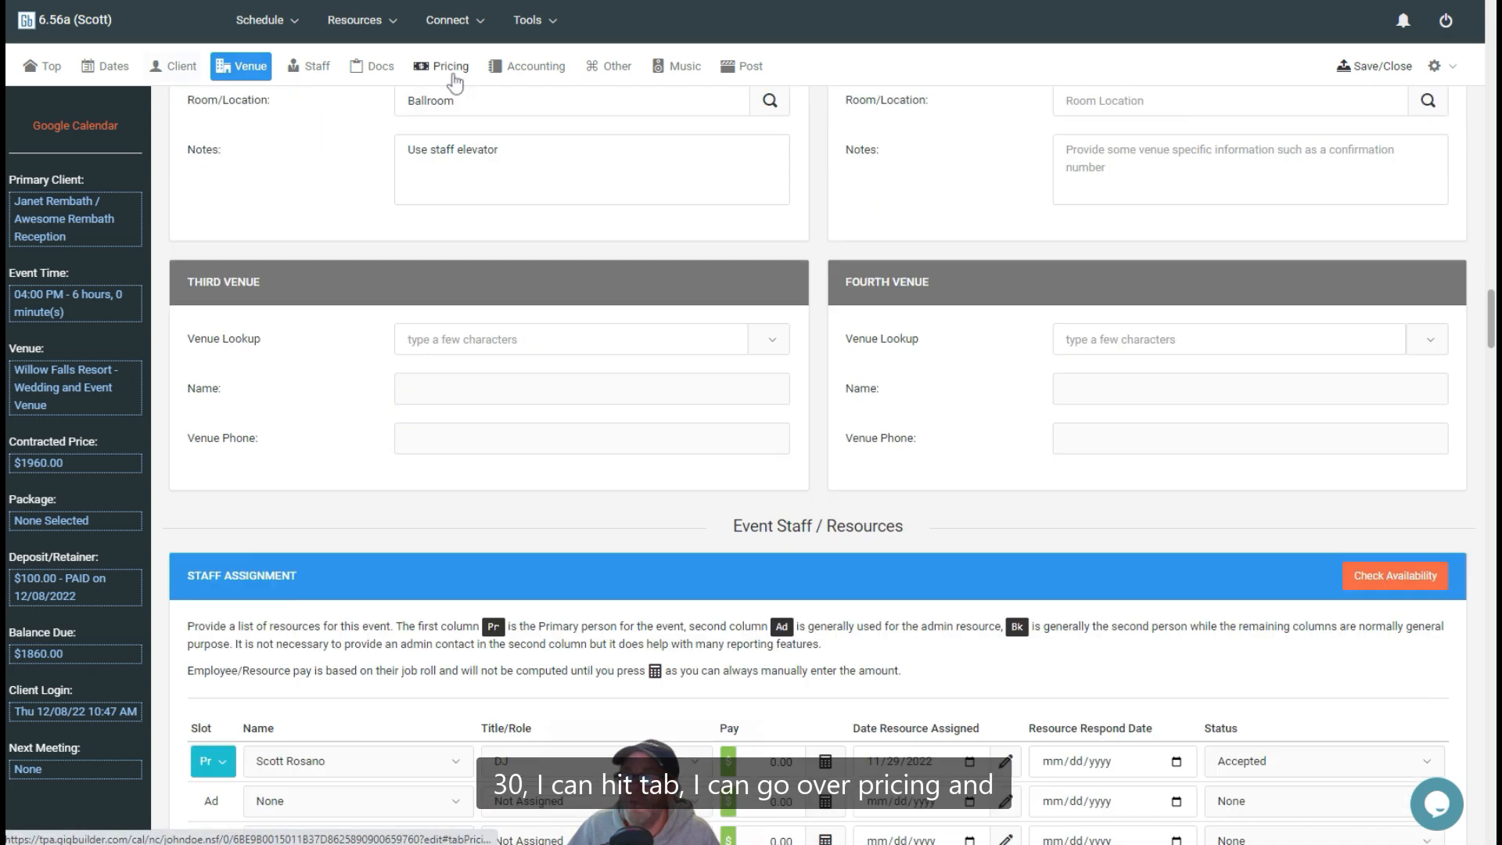
pyautogui.scroll(-3, 752, 594)
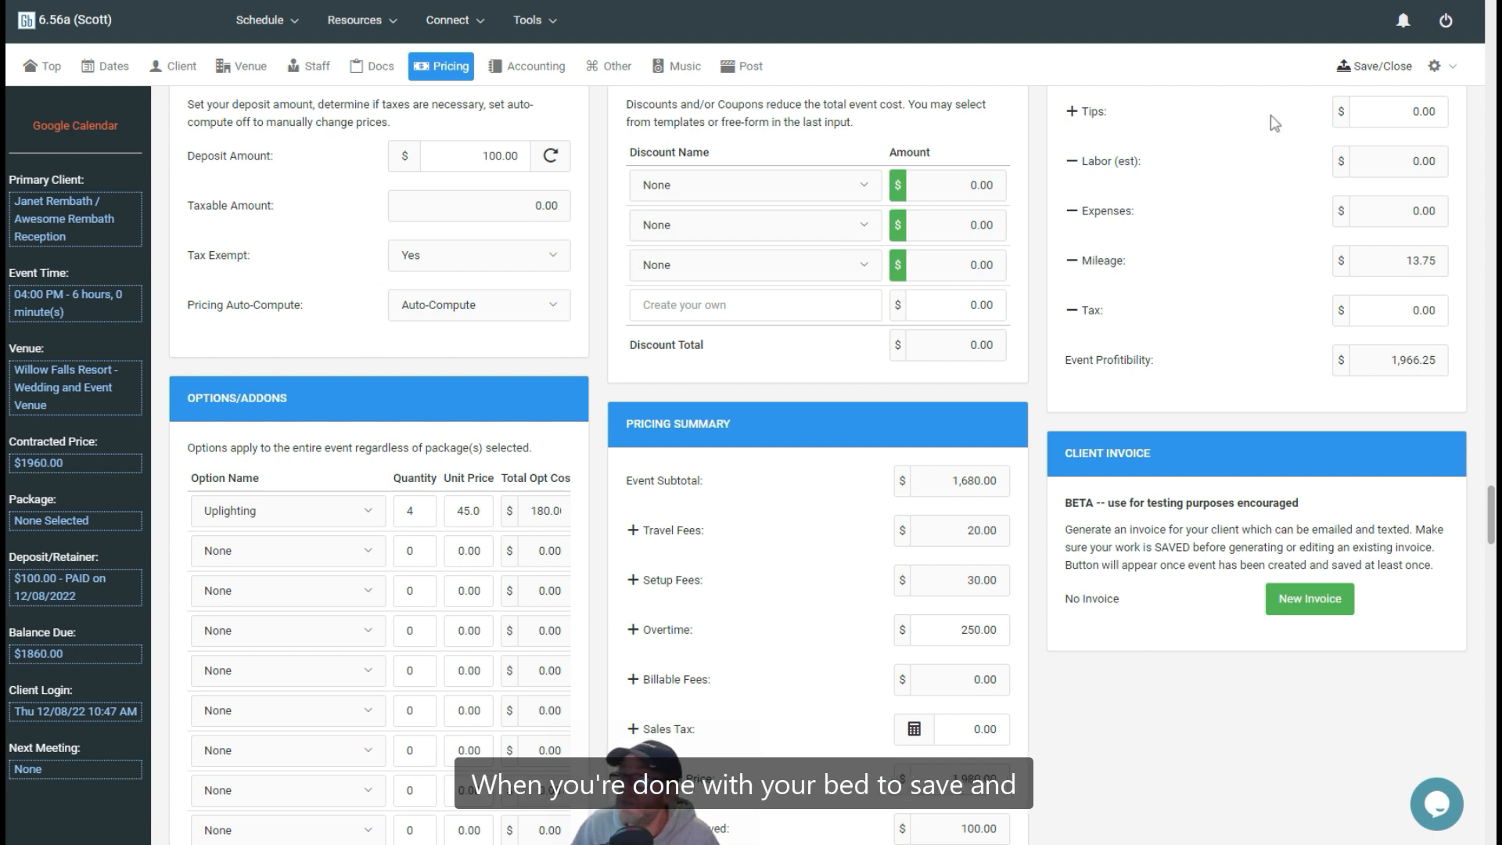
pyautogui.click(1384, 66)
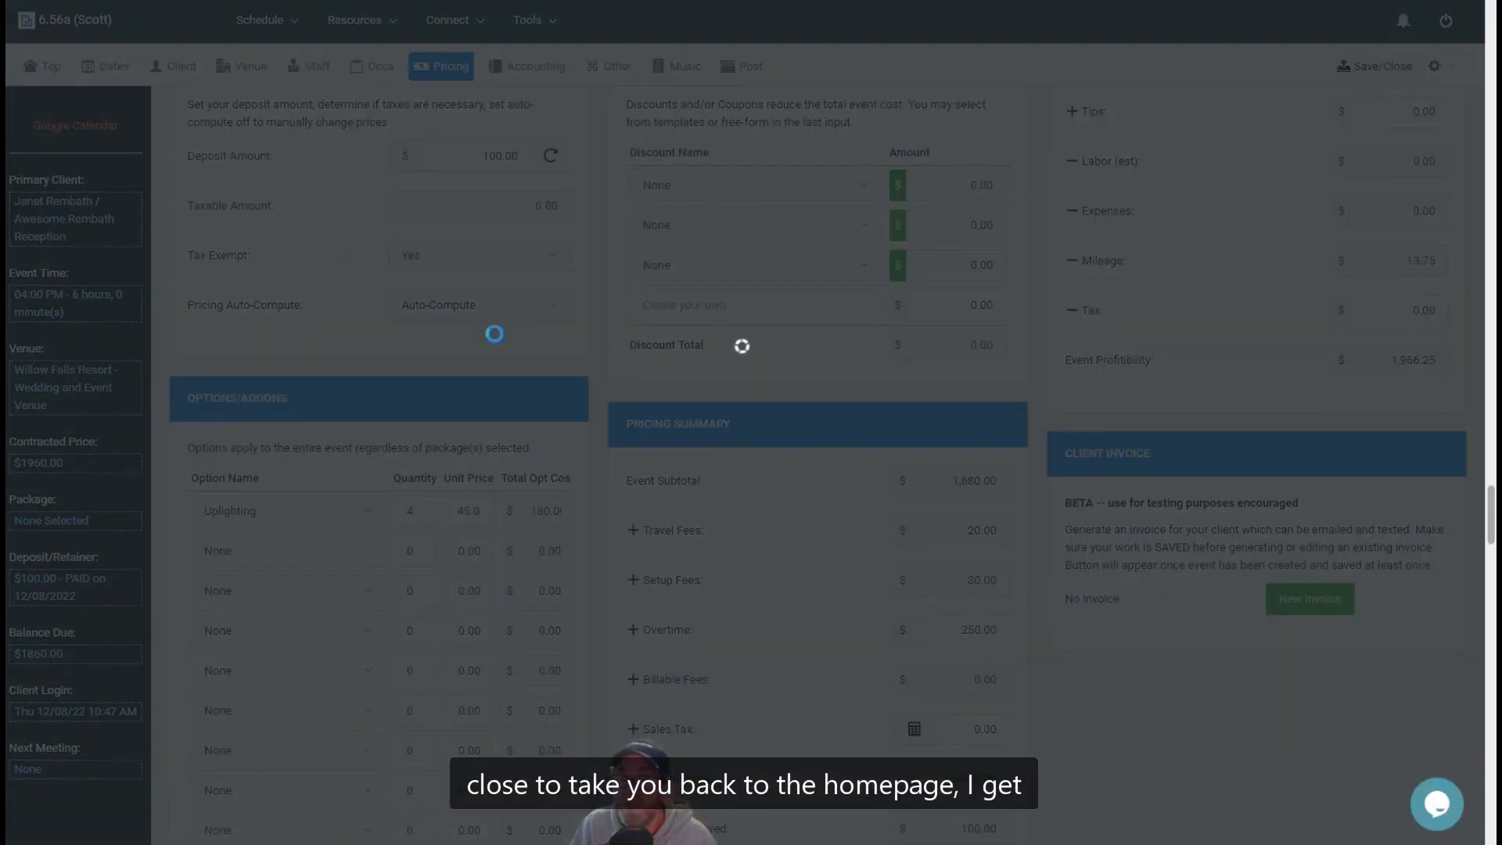